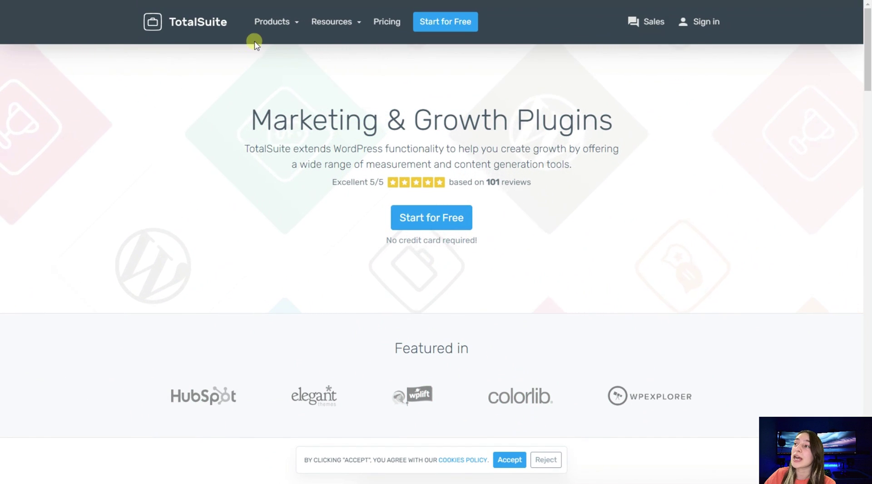
Open the TotalSurvey product page and review its survey editing, feature and data visualization sections.
mouse_move(262, 26)
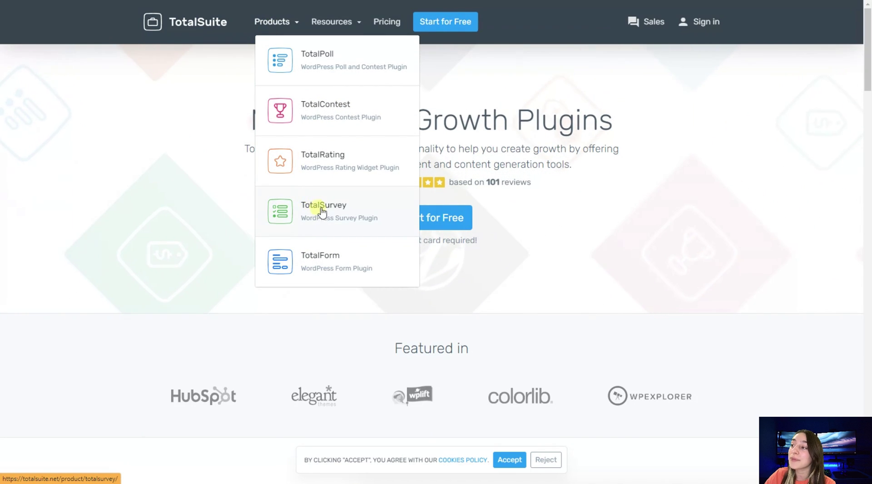
click(318, 208)
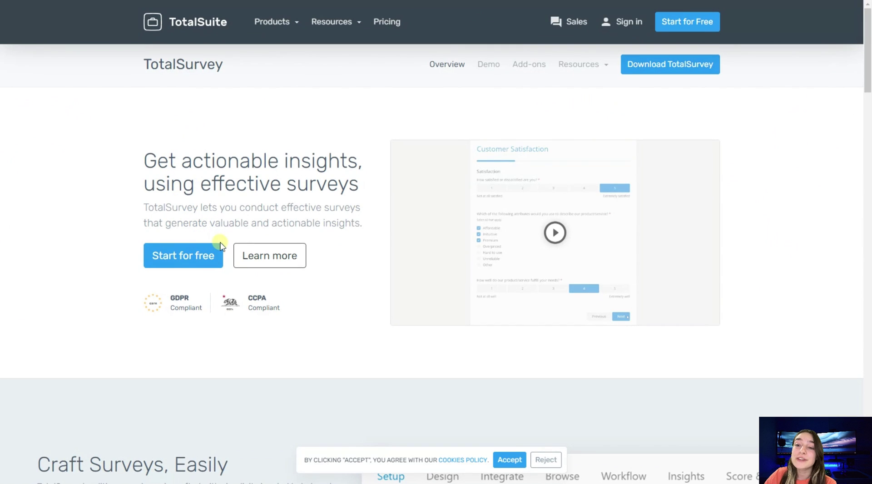
scroll(211, 284, down, 1)
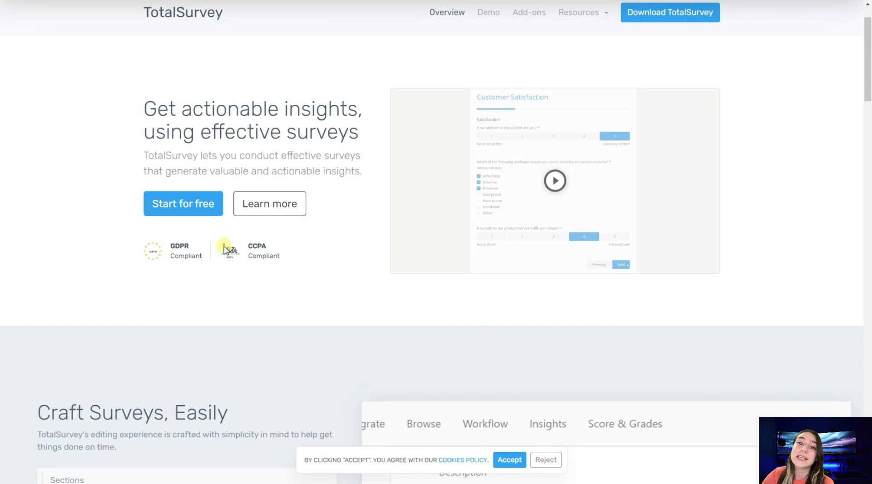
scroll(288, 247, down, 5)
scroll(175, 253, down, 2)
scroll(302, 233, up, 1)
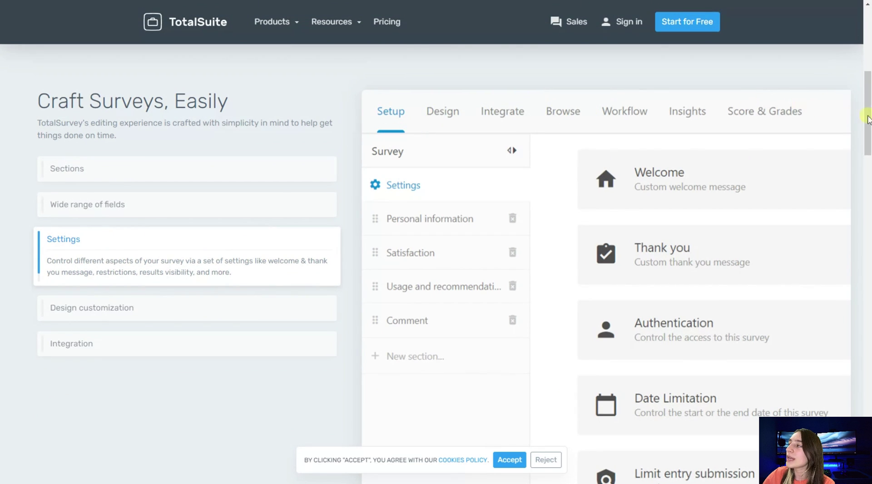
scroll(316, 209, down, 7)
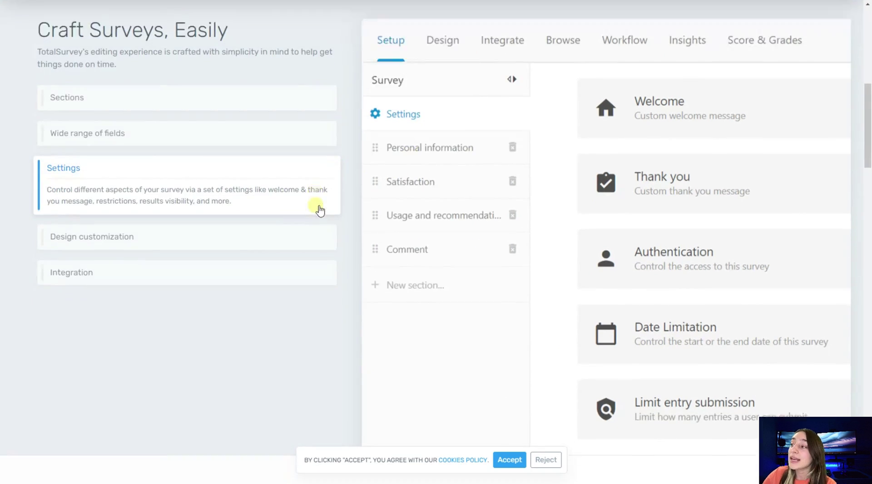
scroll(309, 197, down, 1)
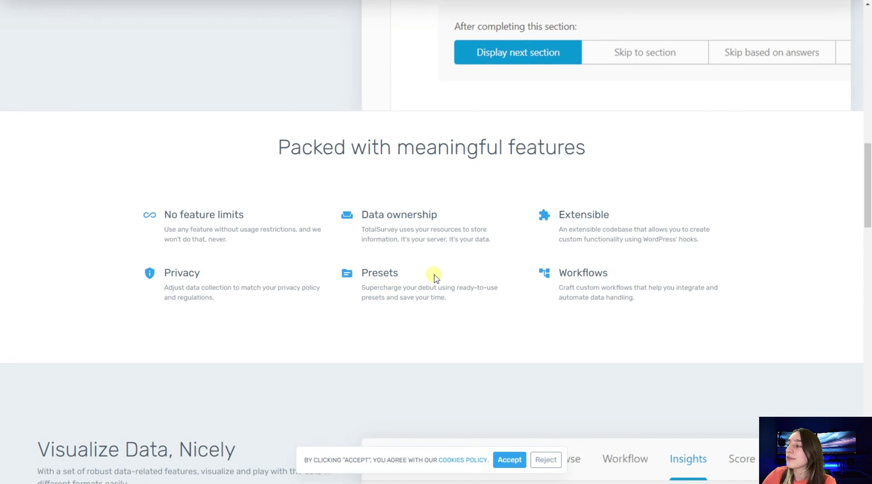
scroll(452, 275, down, 5)
scroll(403, 232, down, 10)
scroll(403, 231, up, 4)
scroll(403, 232, up, 5)
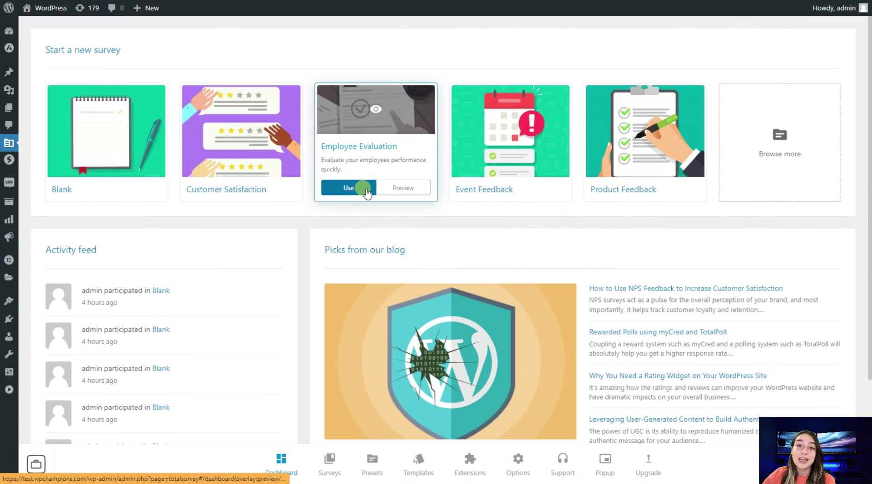
Start a new survey from the Blank preset in the WordPress TotalSurvey dashboard.
click(365, 189)
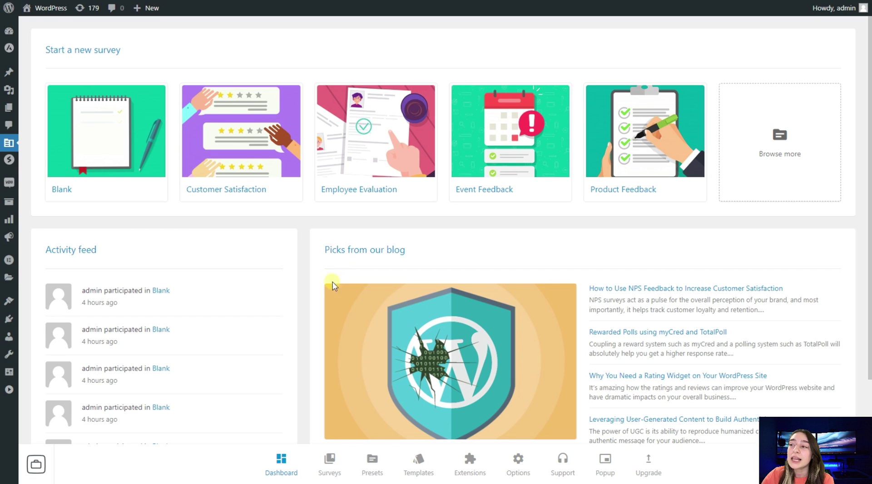
mouse_move(248, 180)
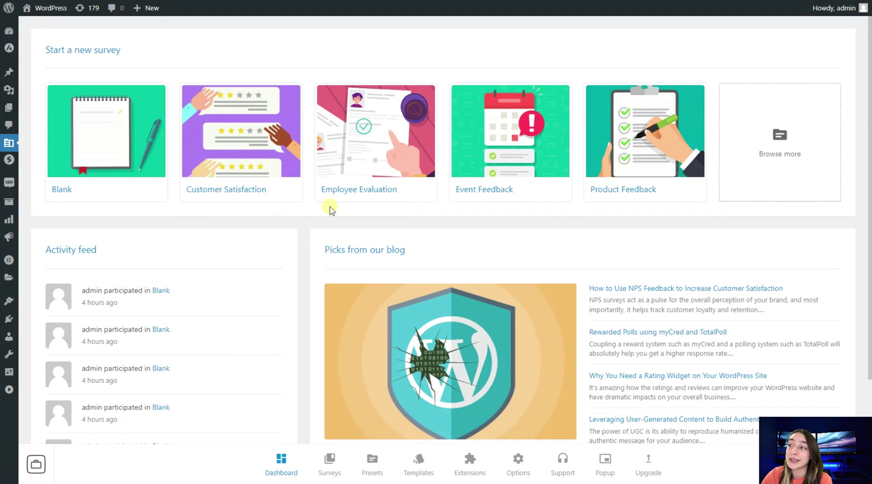
mouse_move(231, 142)
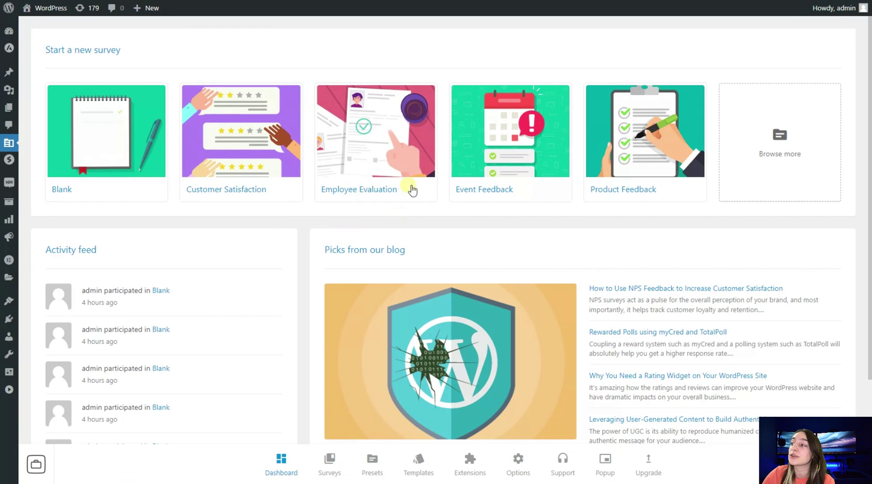
mouse_move(533, 187)
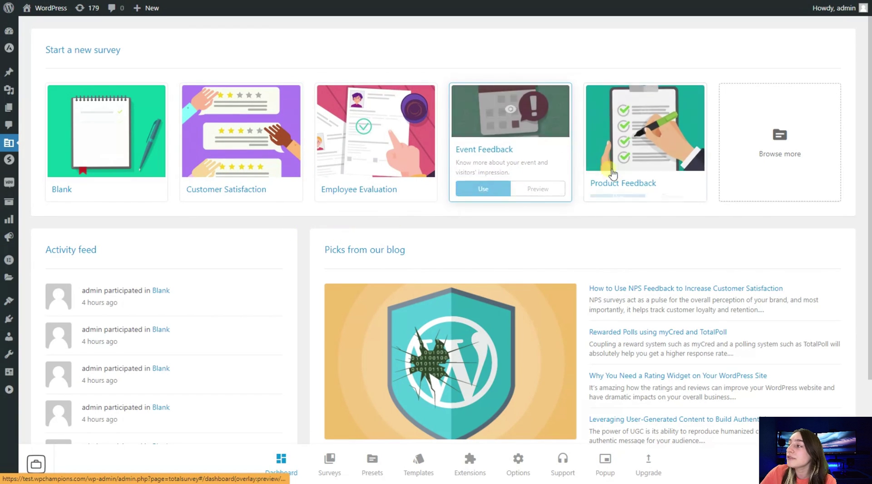
mouse_move(653, 186)
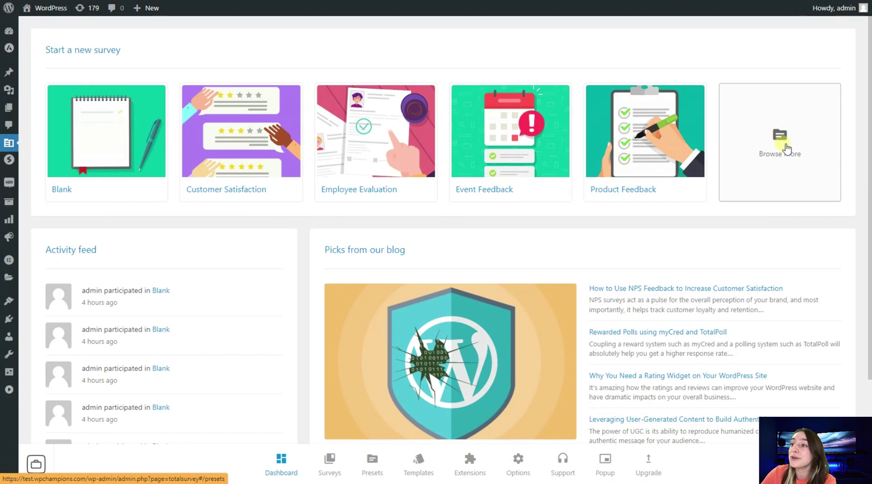
mouse_move(95, 128)
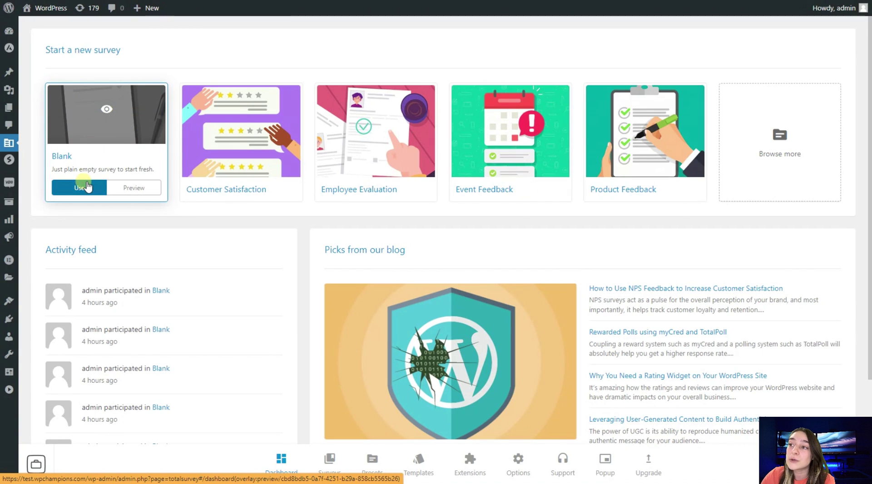
click(87, 186)
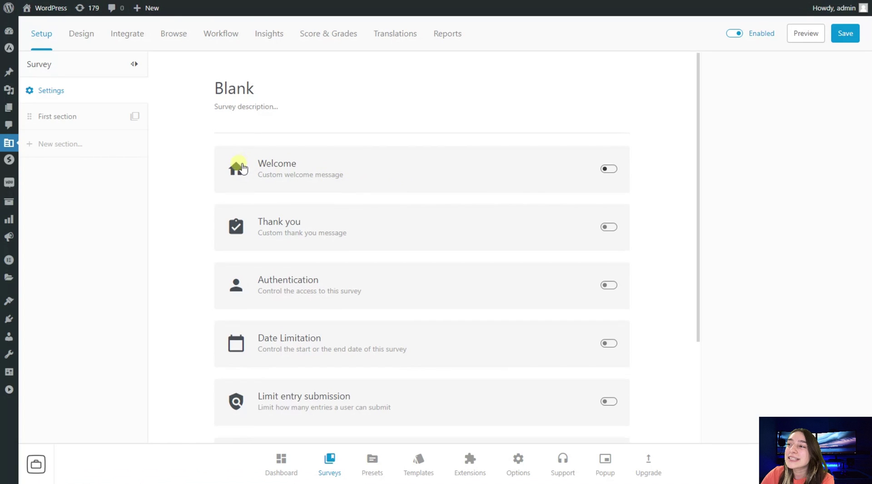
Review the settings offered in the Blank survey's setup, from the welcome message to entry viewing.
scroll(245, 182, down, 3)
scroll(304, 346, up, 3)
scroll(254, 323, down, 2)
scroll(259, 331, down, 2)
scroll(259, 332, up, 4)
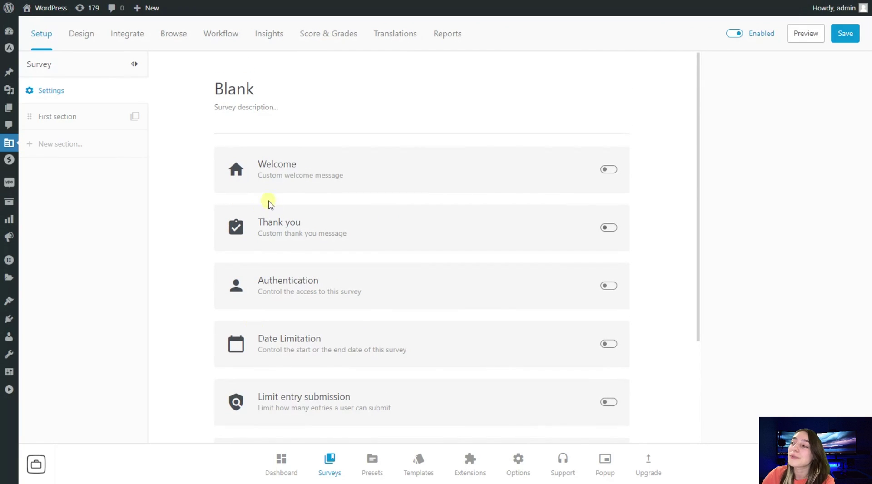
scroll(252, 194, down, 2)
scroll(252, 195, up, 1)
scroll(252, 195, up, 2)
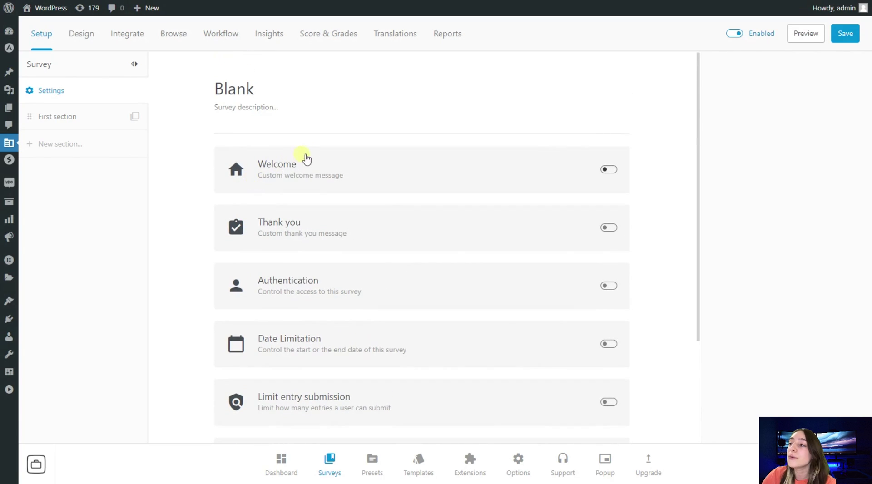
Enable the custom Welcome and Thank you messages for the Blank survey.
click(609, 170)
click(609, 169)
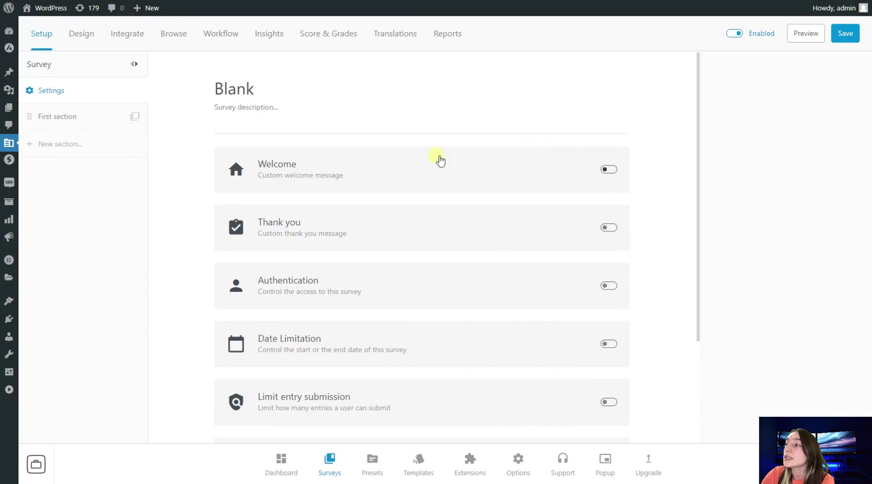
click(616, 170)
scroll(278, 231, down, 1)
click(608, 177)
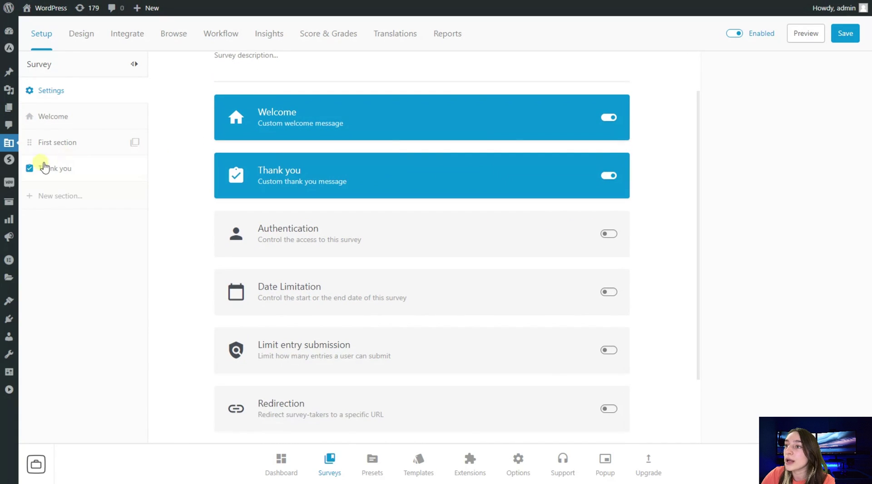
Enable Authentication with specific allowed roles, and exclude the Hotel Manager and Editor roles from the survey.
scroll(300, 261, down, 1)
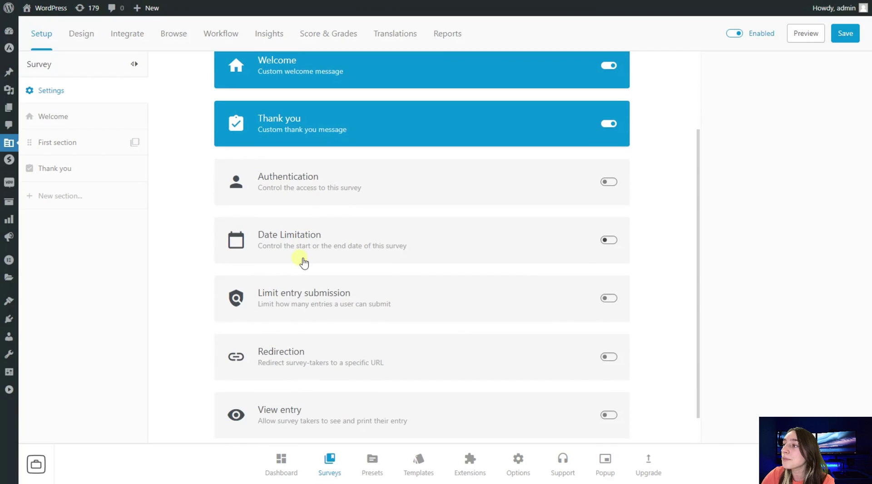
click(609, 183)
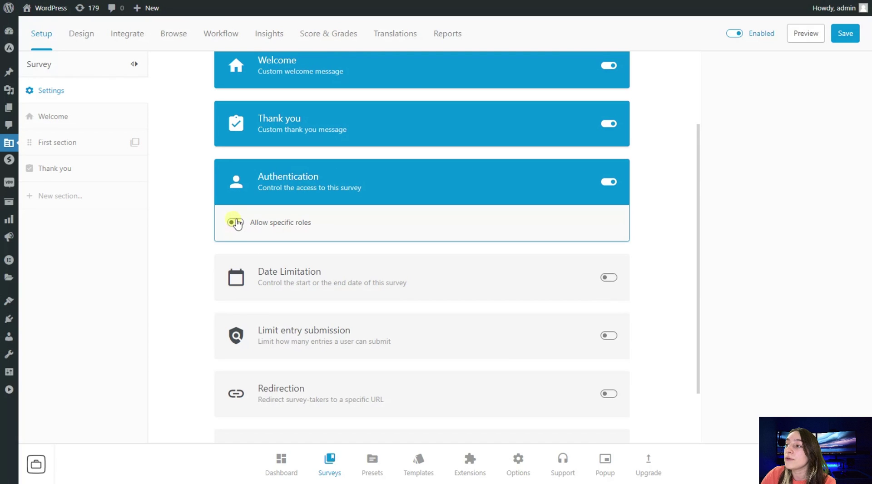
click(236, 223)
scroll(243, 288, down, 6)
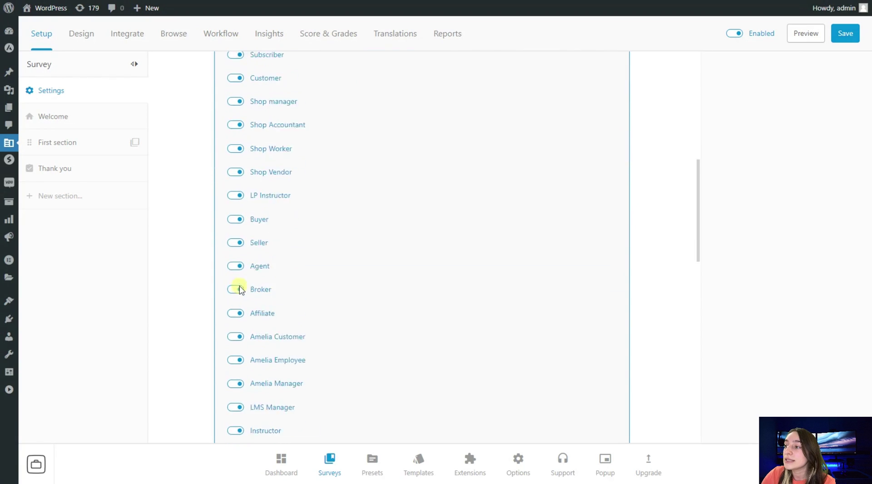
scroll(239, 290, down, 9)
click(235, 237)
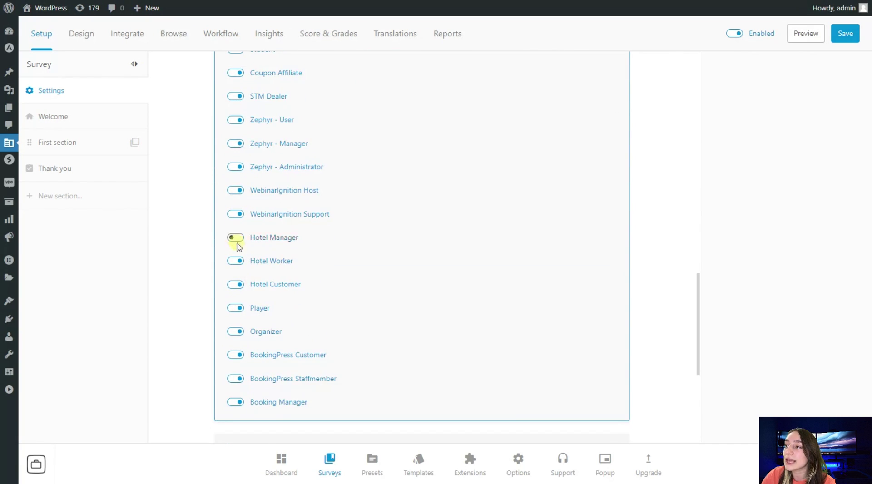
scroll(247, 309, up, 8)
scroll(248, 316, up, 6)
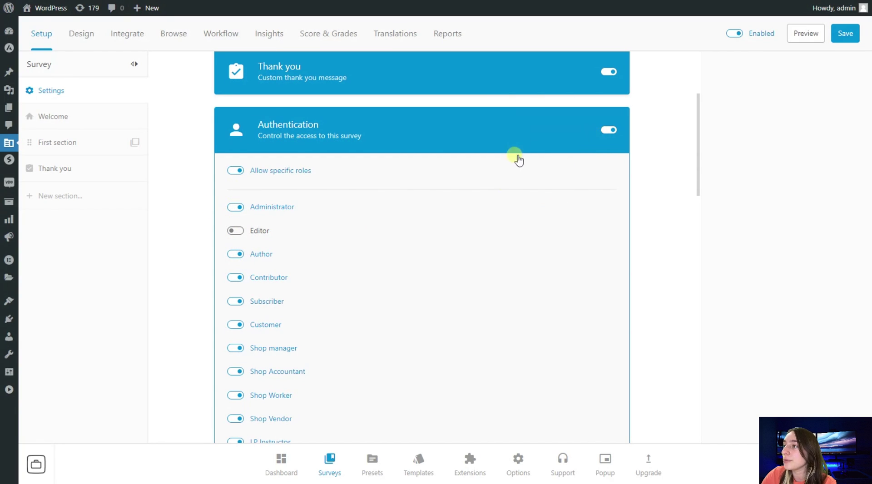
Try out the Date Limitation setting with its start and end date fields, and turn it back off.
scroll(487, 202, down, 3)
scroll(487, 202, down, 15)
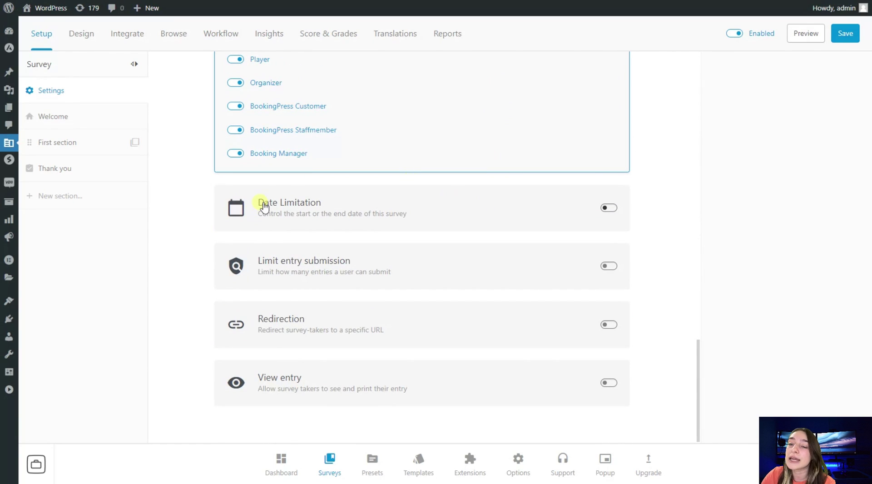
click(609, 207)
click(299, 268)
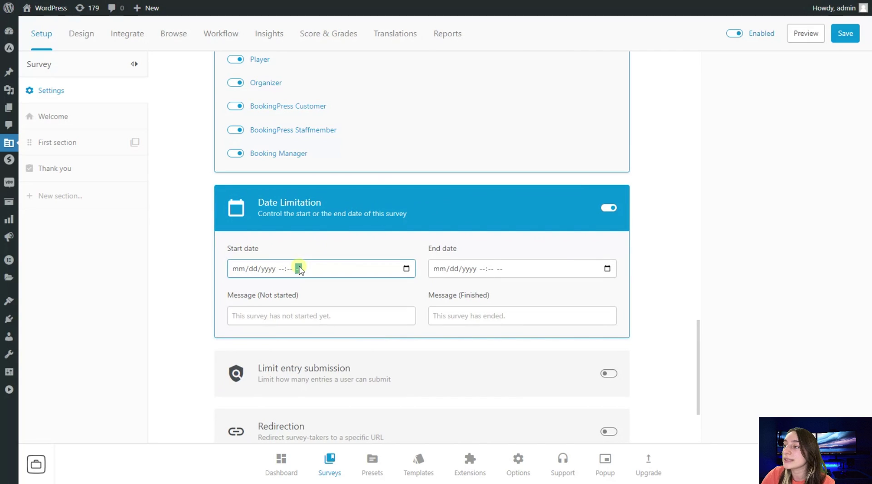
click(454, 268)
key(Tab)
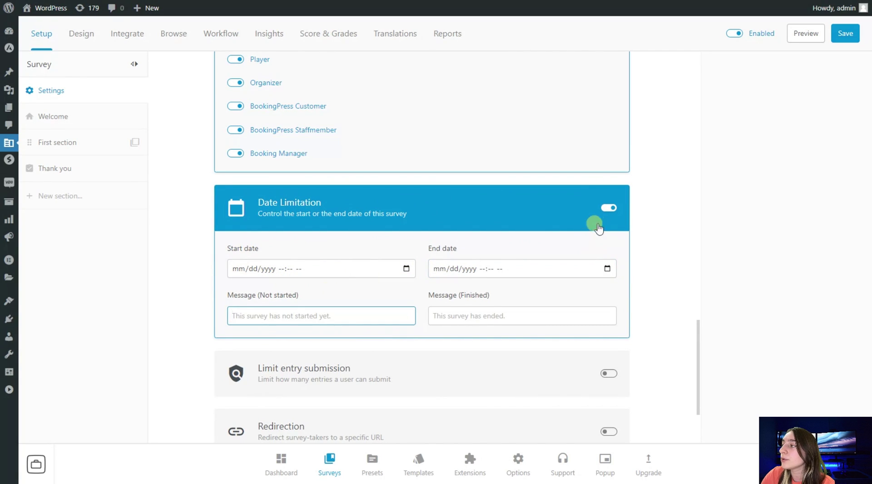
click(608, 208)
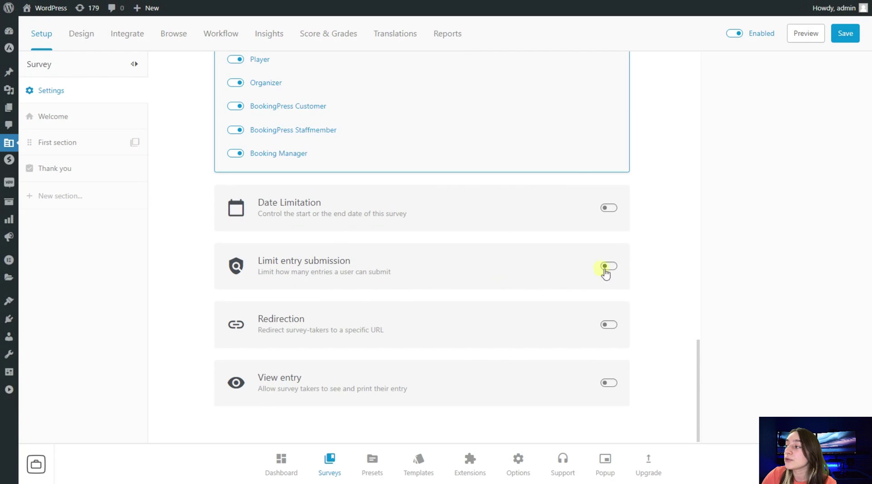
Enable Limit entry submission for the survey and bring its cookie, IP and user limits into view.
click(609, 266)
scroll(594, 250, down, 2)
scroll(289, 291, down, 1)
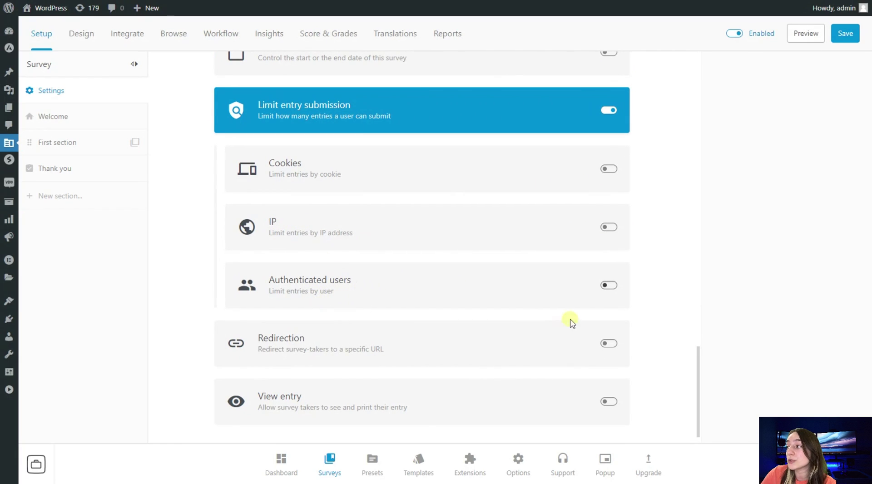
Try out the limits by cookies and by IP address, and turn both back off.
click(608, 170)
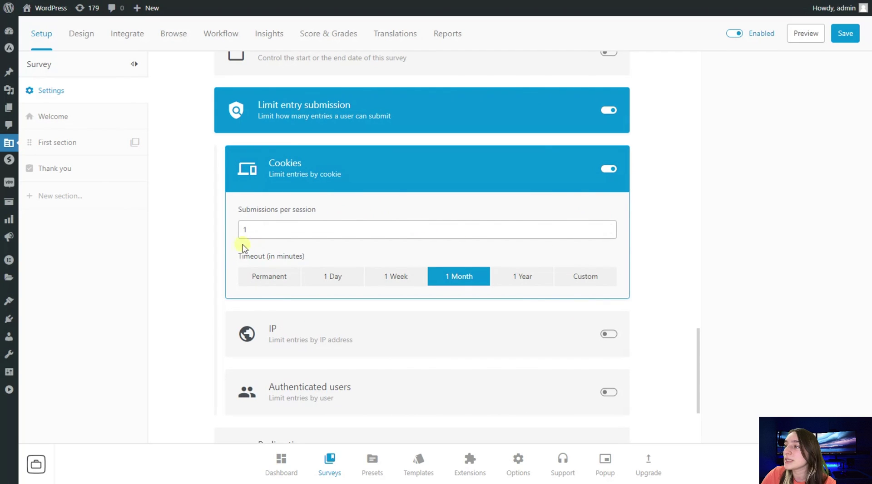
scroll(437, 237, down, 2)
click(608, 231)
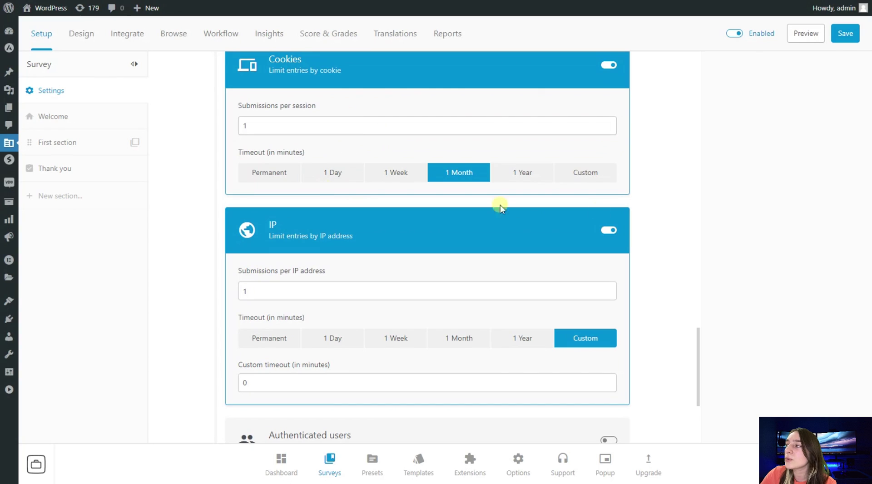
click(619, 234)
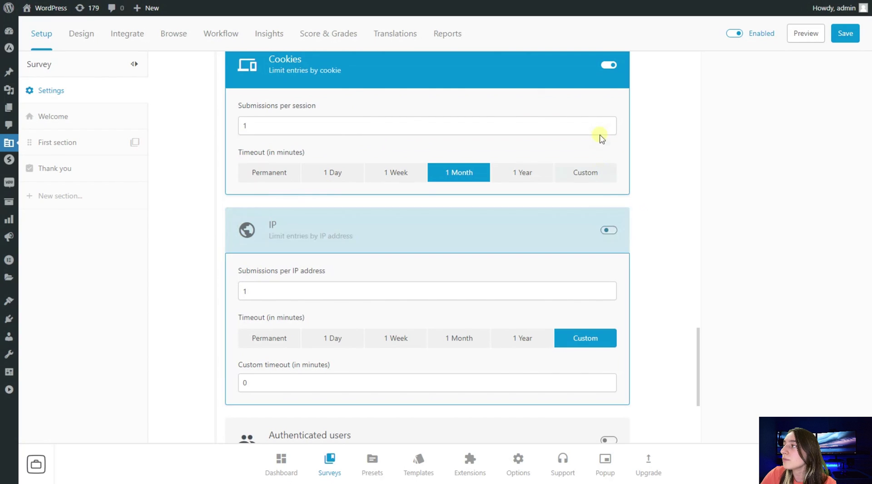
click(602, 86)
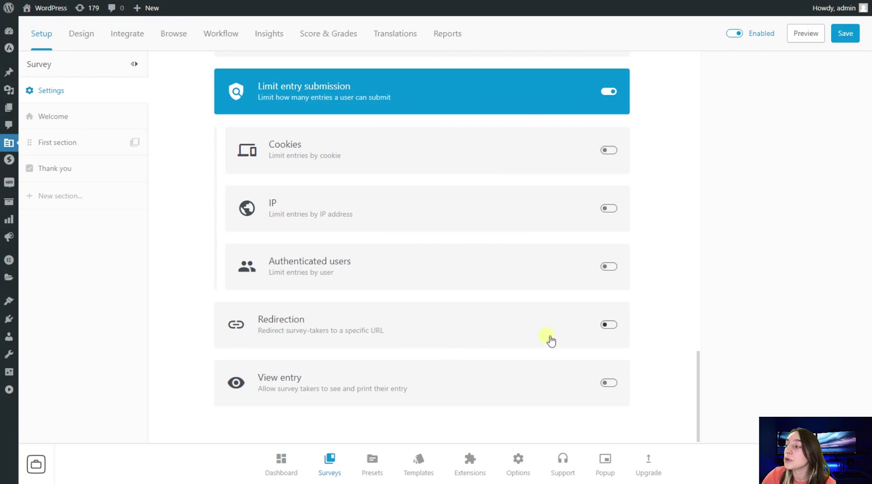
Try out the Redirection setting with its URL field, and turn it back off.
click(609, 325)
click(256, 304)
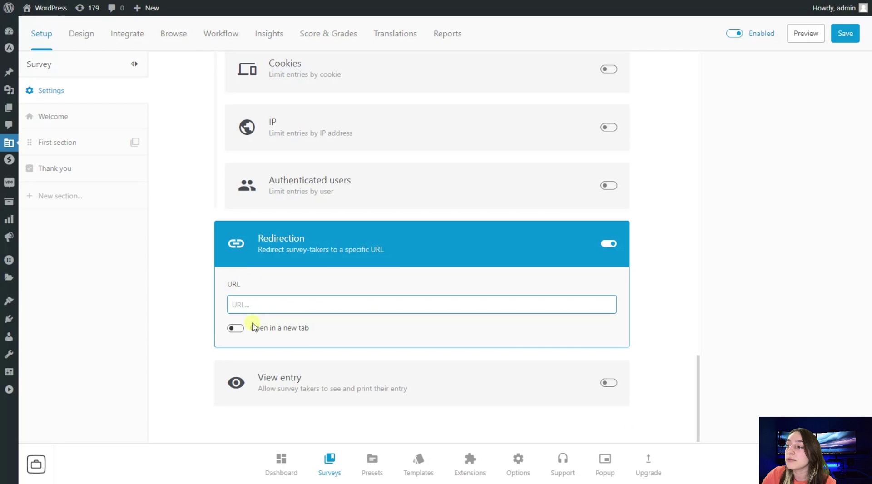
click(609, 244)
Enable View entry so that survey takers can see and print their entry.
click(607, 384)
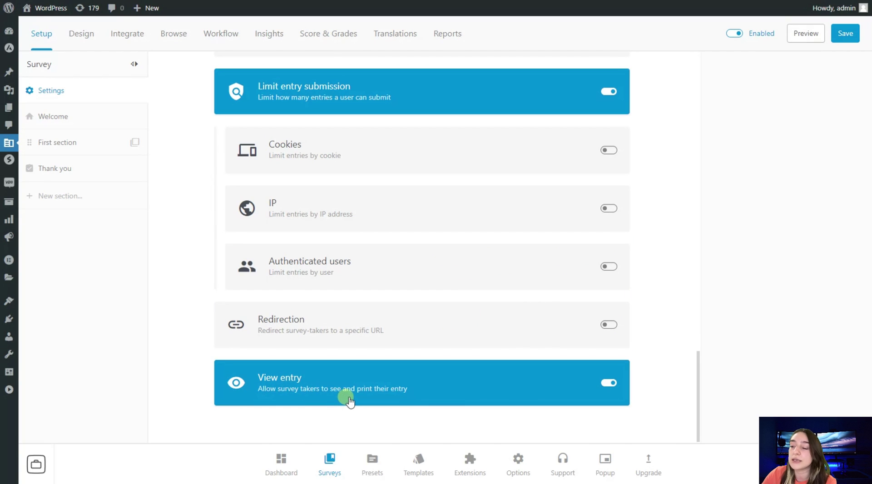
scroll(497, 387, up, 10)
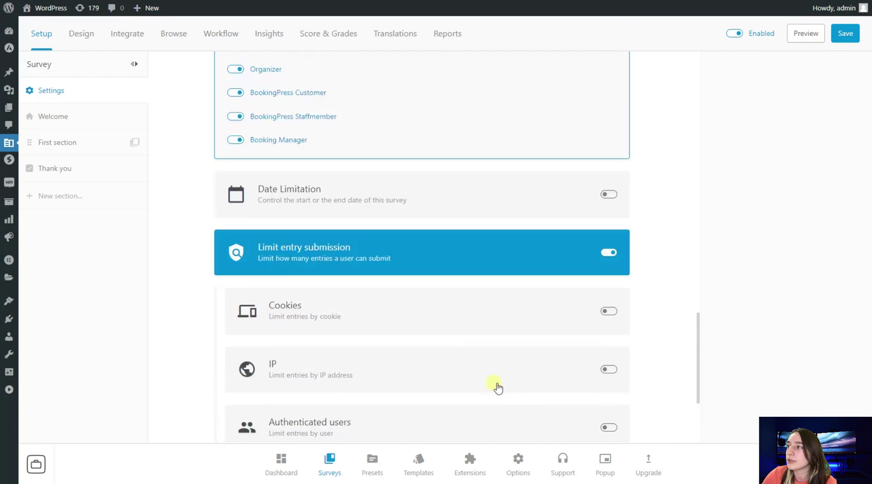
Look through the First section, Welcome and Thank you sections, and show the settings of the Thank you paragraph.
scroll(497, 387, up, 12)
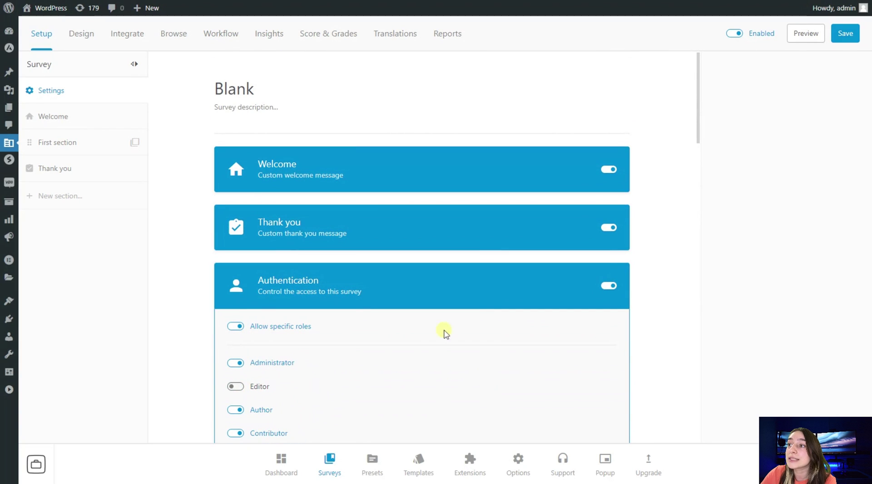
click(97, 144)
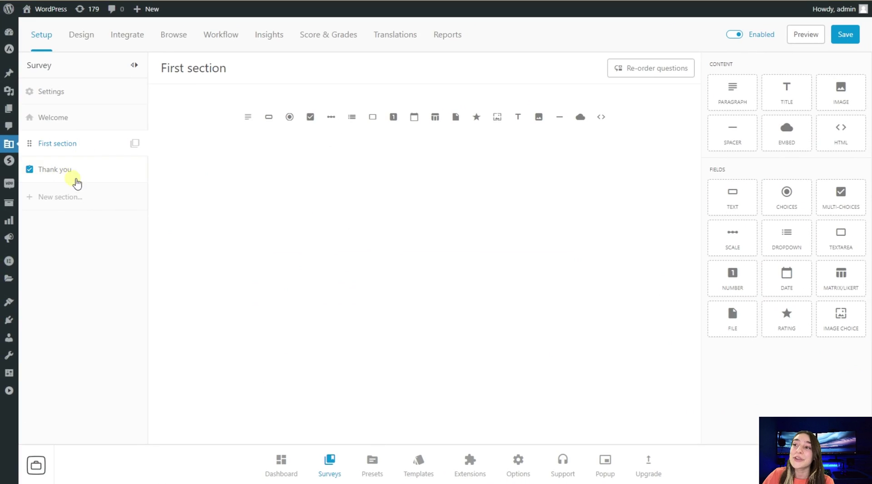
click(73, 123)
click(75, 178)
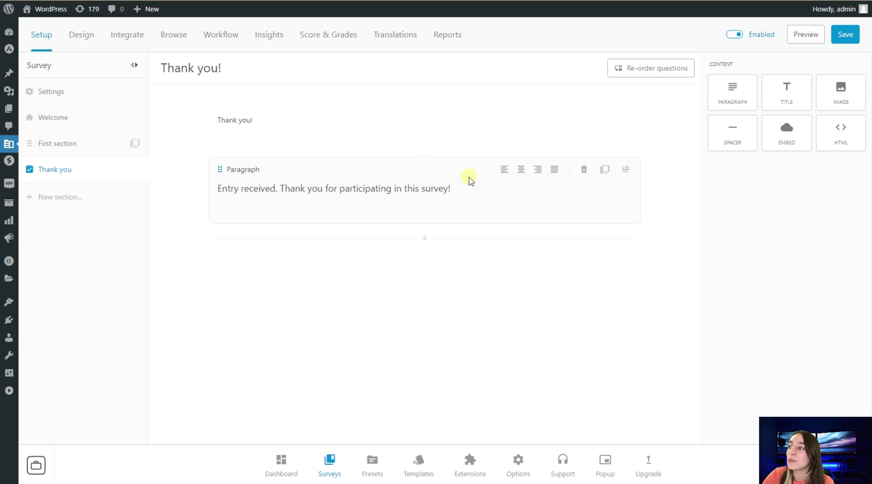
triple_click(292, 191)
click(347, 173)
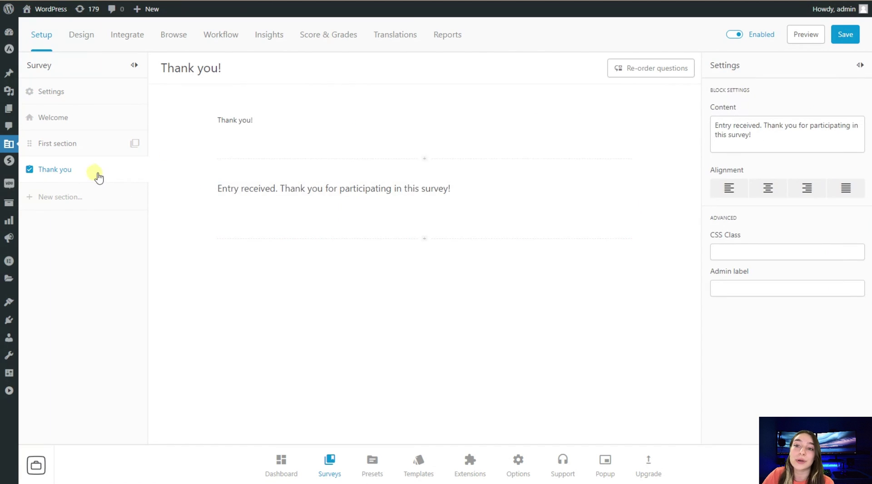
Add three Choices questions to the First section.
click(50, 146)
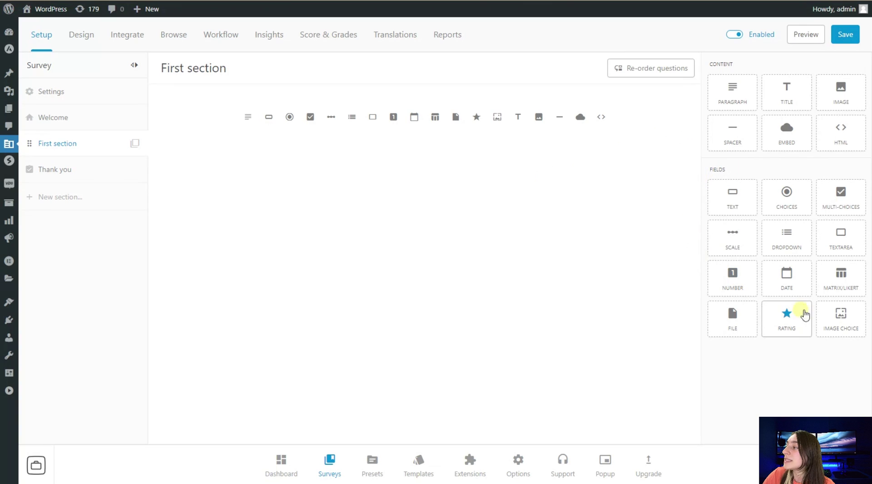
click(795, 207)
click(795, 206)
Make the first Choices question required.
click(229, 116)
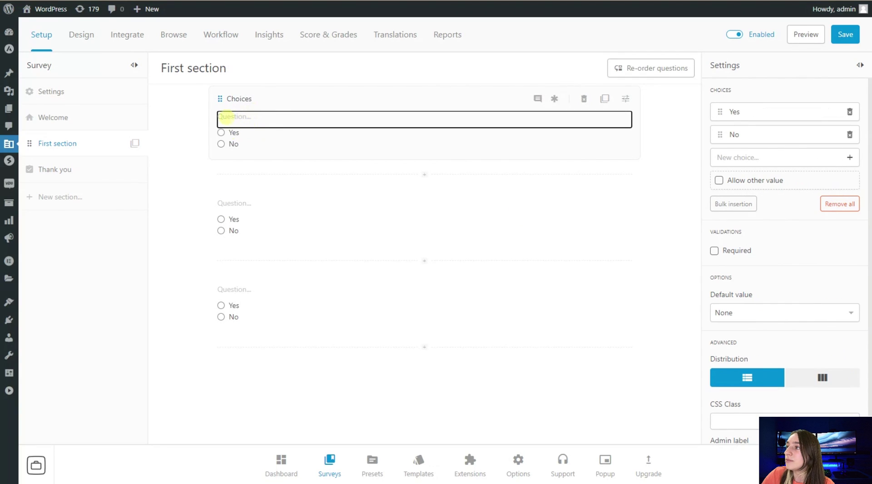
click(266, 140)
click(245, 133)
click(233, 143)
click(236, 132)
click(243, 118)
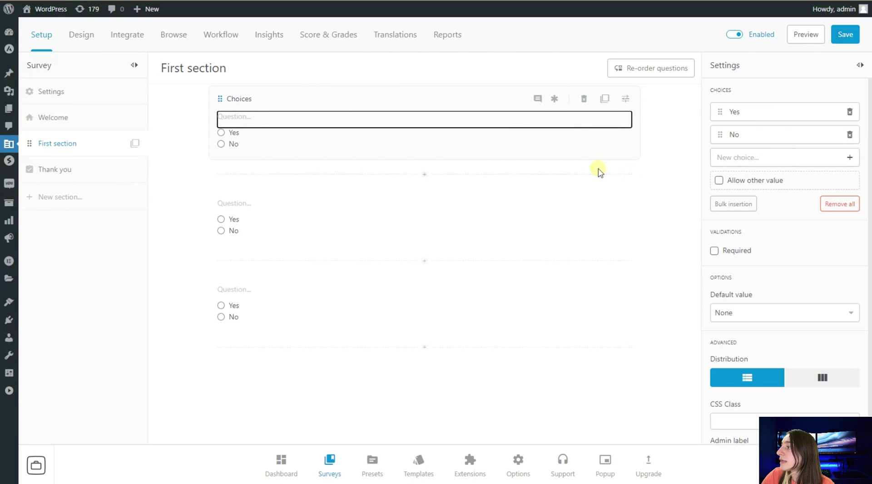
click(716, 254)
click(344, 114)
click(555, 99)
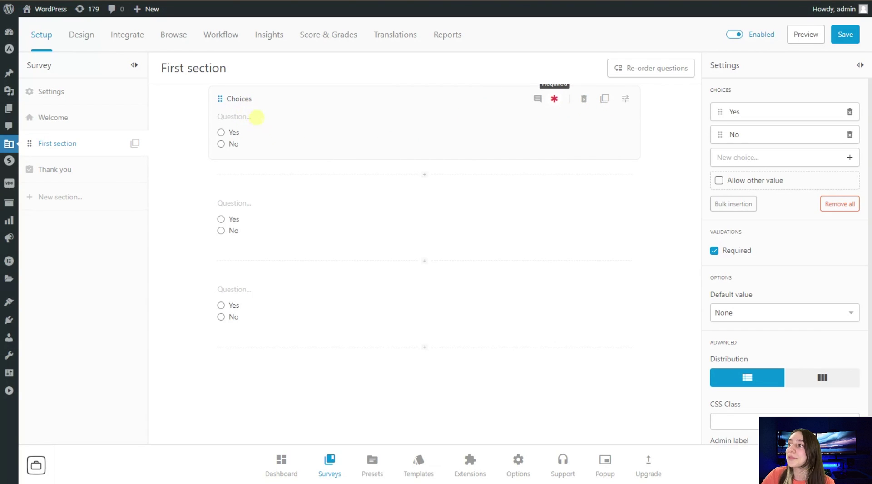
Fill in the first question as "Which of the words best represents your character?" with the choices "sarcastic" and "goofy".
click(257, 117)
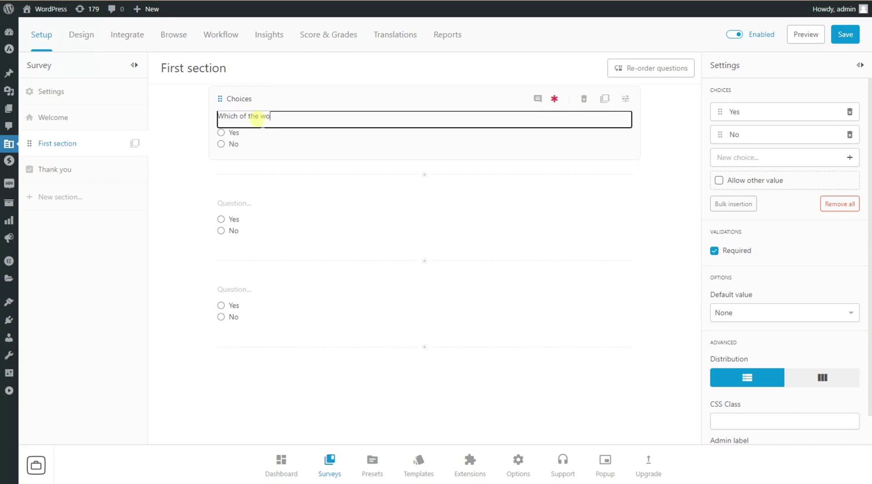
text(aracter?)
key(Tab)
text(sarcastic)
key(Tab)
text(goofy)
Fill in the second question as "In a friend group setting, you are..." with the choices "the jokester" and "the light head".
click(282, 206)
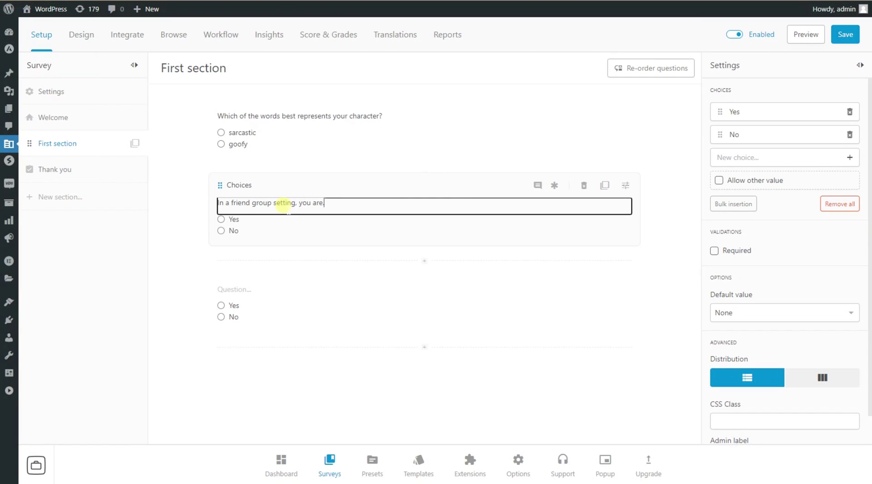
click(276, 219)
text(the jokester)
key(Tab)
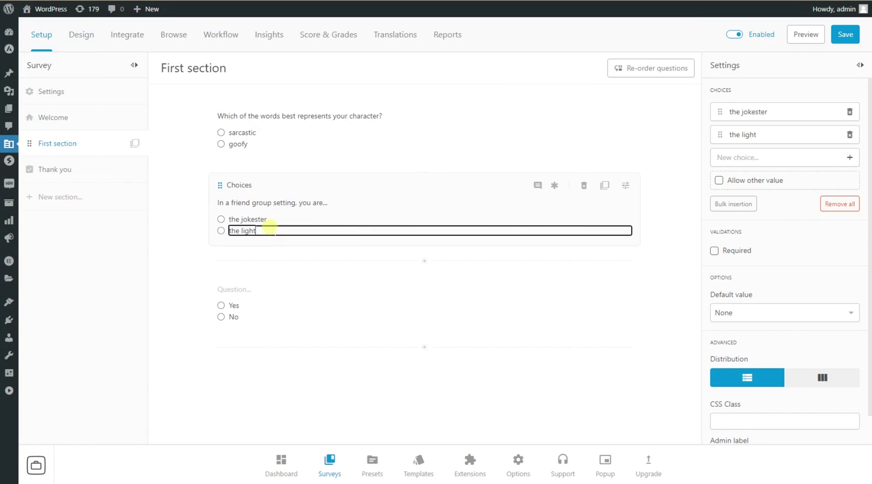
Fill in the third question as "When facing challenges, you..." with the choices "embrace them positively" and "use humor to cope with them".
click(251, 287)
text(When facing challenges, you...)
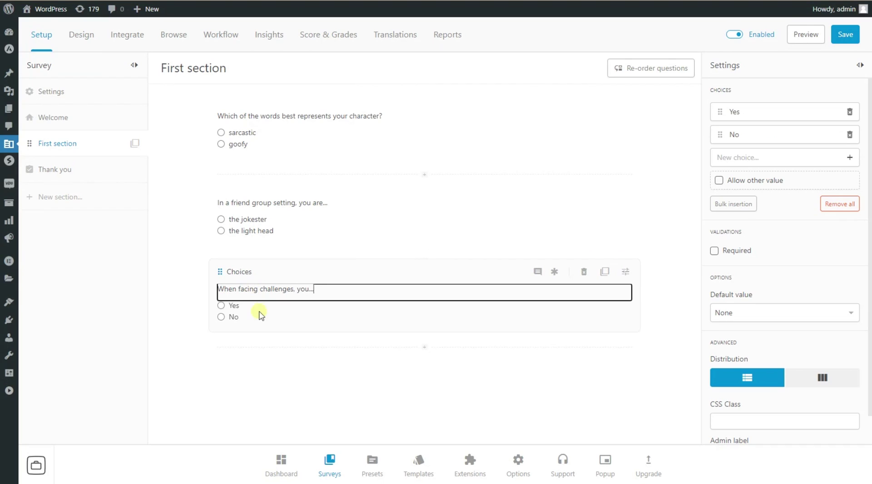
click(256, 306)
text(embrace them positively)
key(Tab)
text(use humor to cope with them)
click(267, 339)
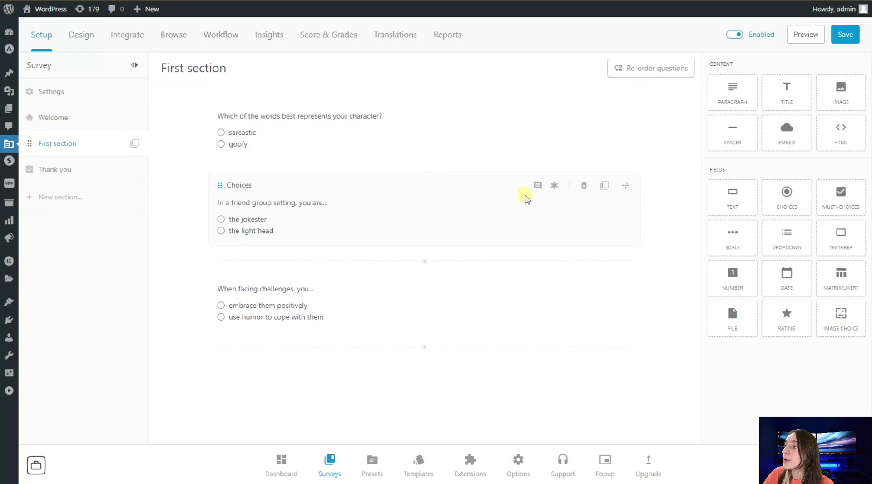
Make the second and third questions required and save the survey.
click(554, 186)
click(554, 271)
click(849, 35)
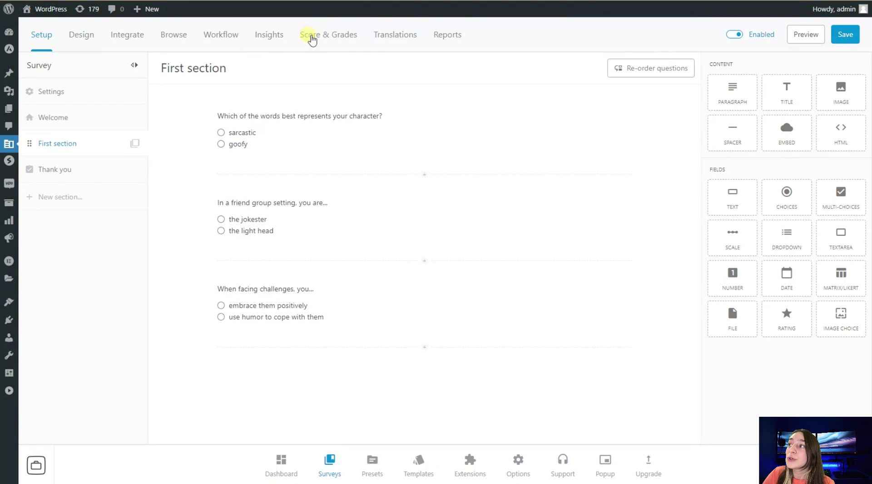
Enable the survey's scoring feature and add the question "Which of the words best represents your character?" to the scoring.
click(322, 35)
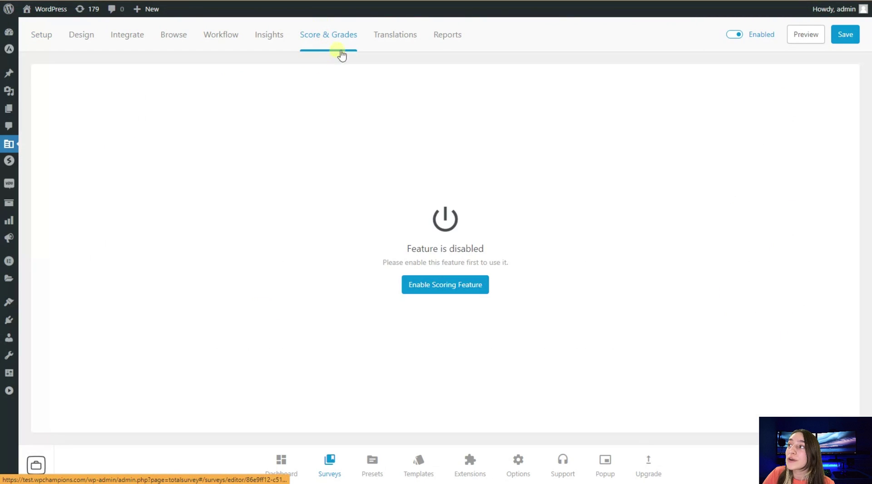
click(470, 287)
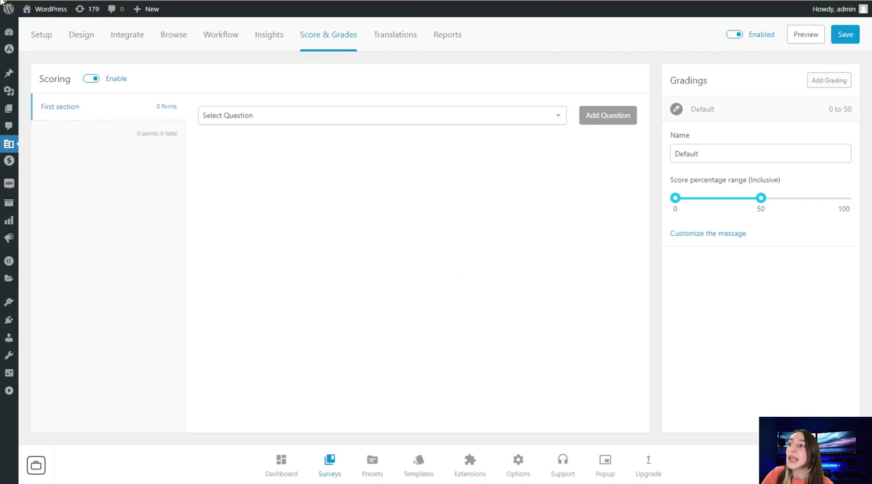
click(322, 122)
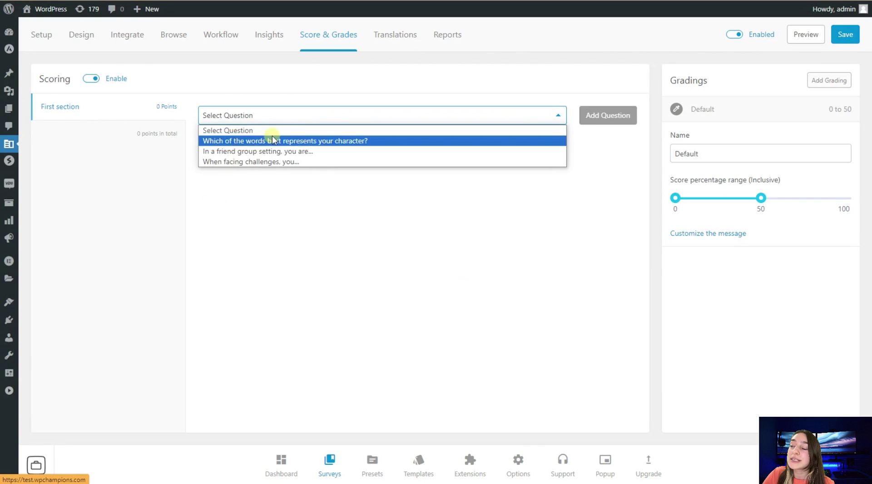
click(226, 141)
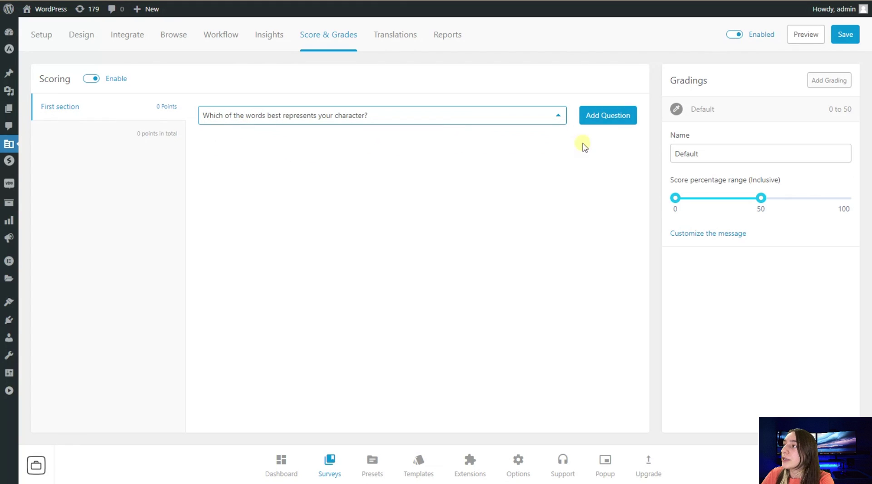
click(609, 115)
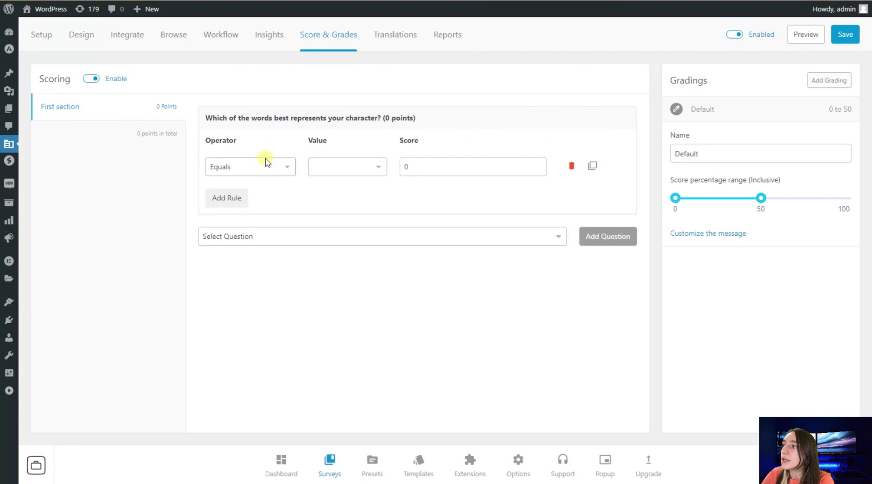
Set the character question's scoring rule to give 1 point when the answer equals "sarcastic".
click(339, 167)
click(355, 194)
click(423, 169)
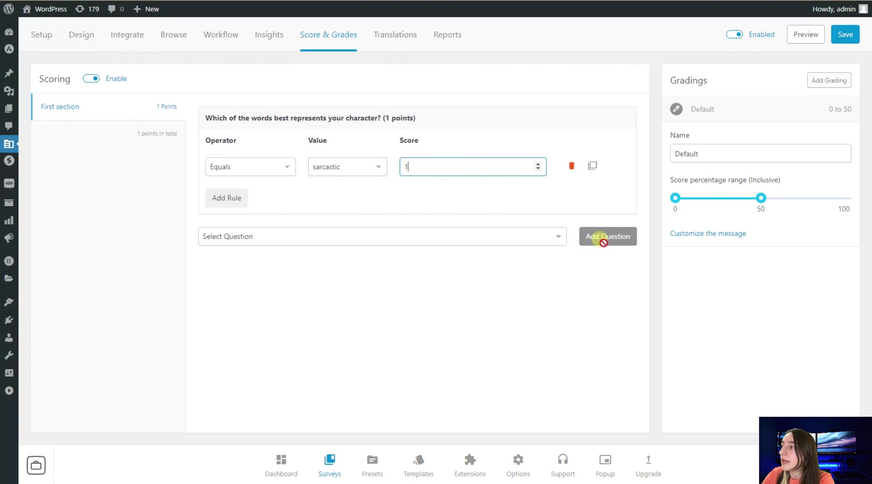
Add the question "In a friend group setting, you are..." to the scoring, with a score of 1 for "the jokester".
click(300, 233)
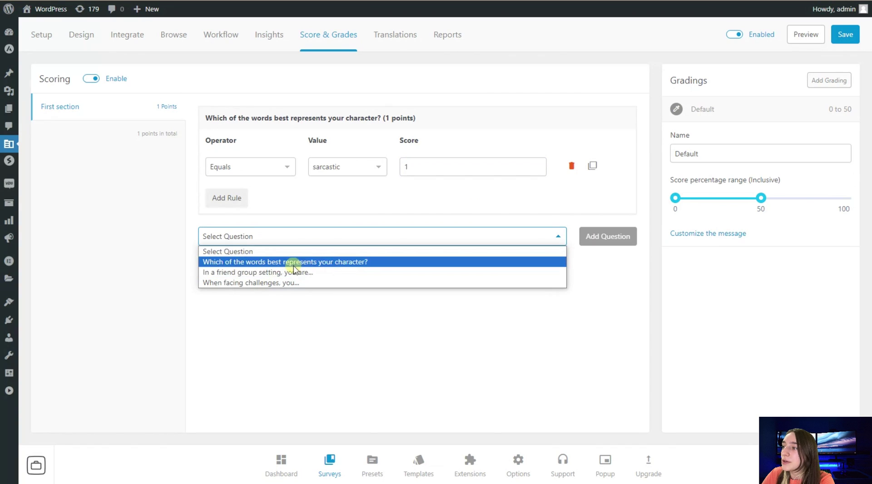
click(294, 273)
click(618, 236)
click(326, 287)
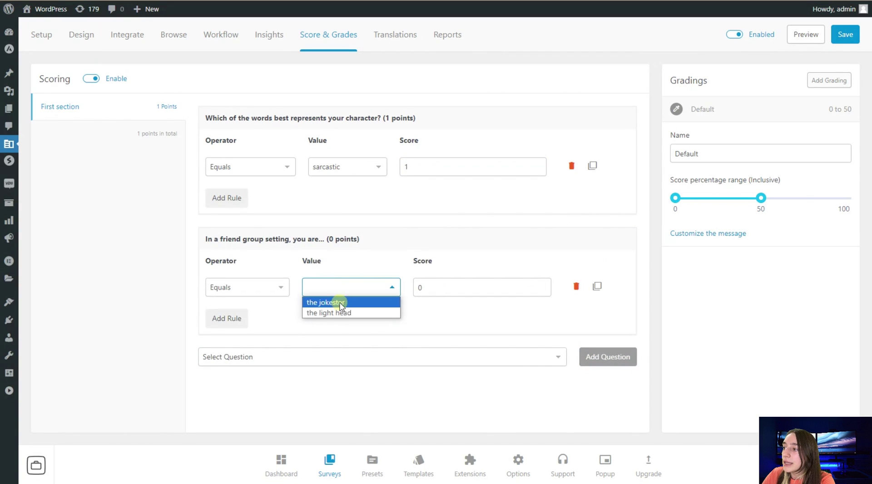
click(339, 303)
click(440, 290)
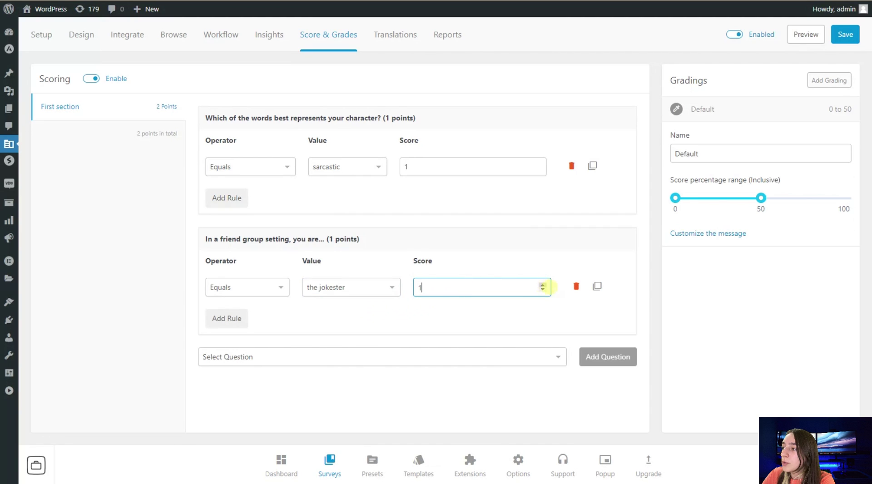
Add the question "When facing challenges, you..." to the scoring, with a score of 1 for "use humor to cope with them".
click(389, 361)
click(350, 404)
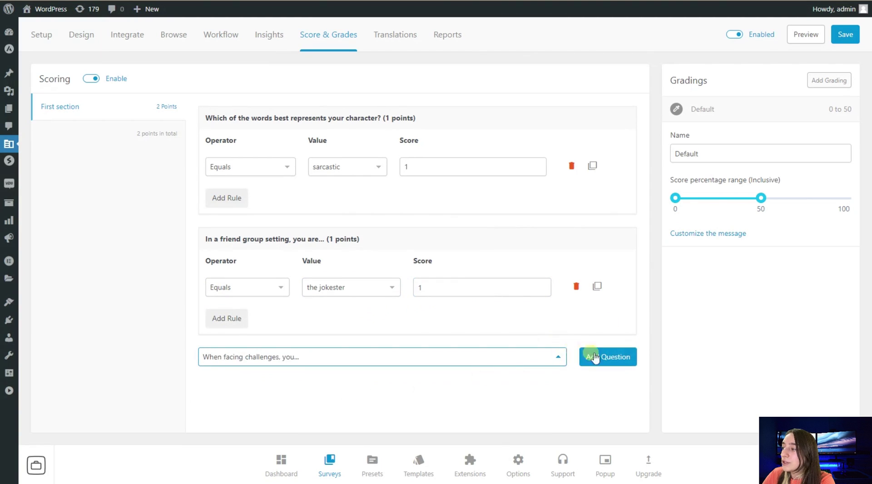
click(596, 358)
scroll(290, 333, down, 1)
click(301, 342)
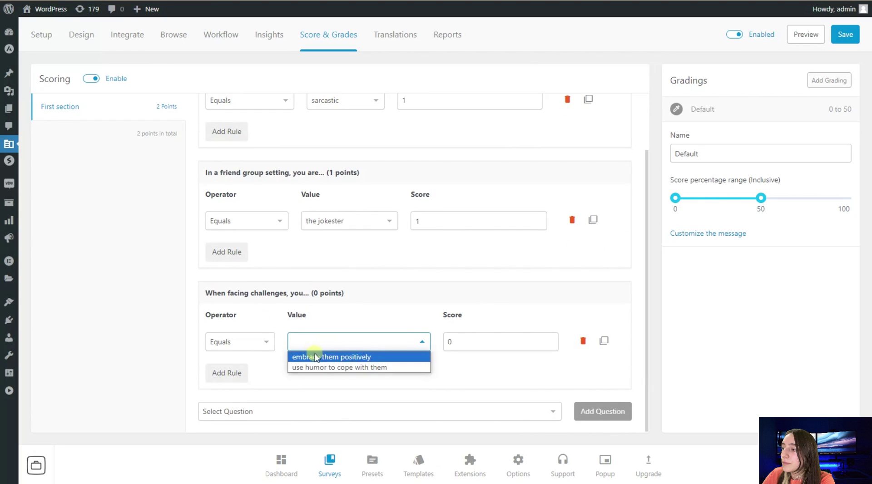
click(326, 367)
click(538, 338)
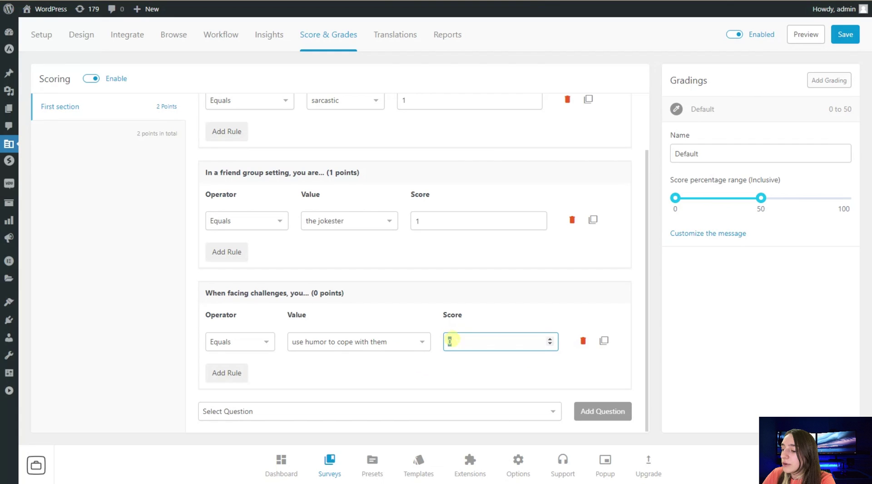
text(1)
click(517, 377)
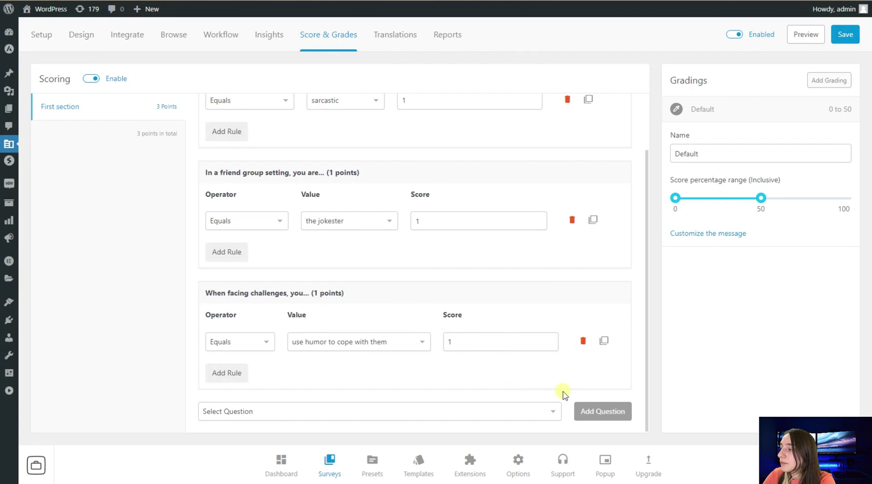
Set the Default grading's score percentage range to 50 to 99.
scroll(552, 208, up, 2)
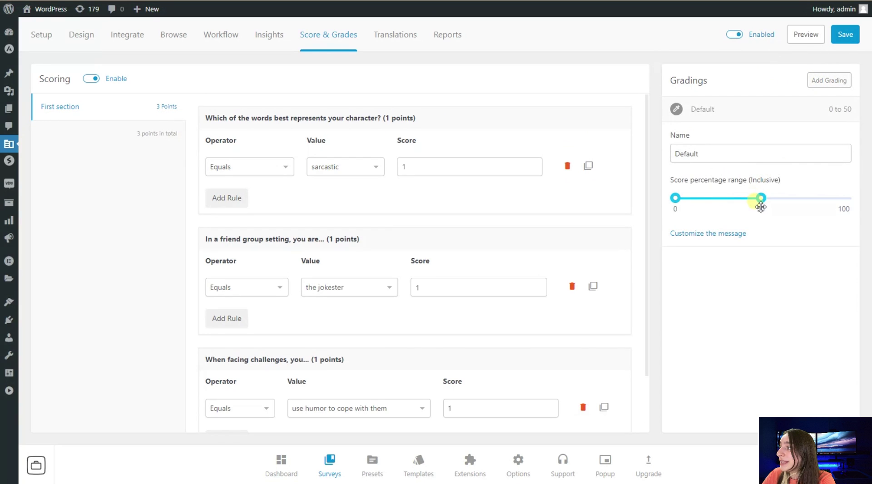
drag(762, 201, 860, 201)
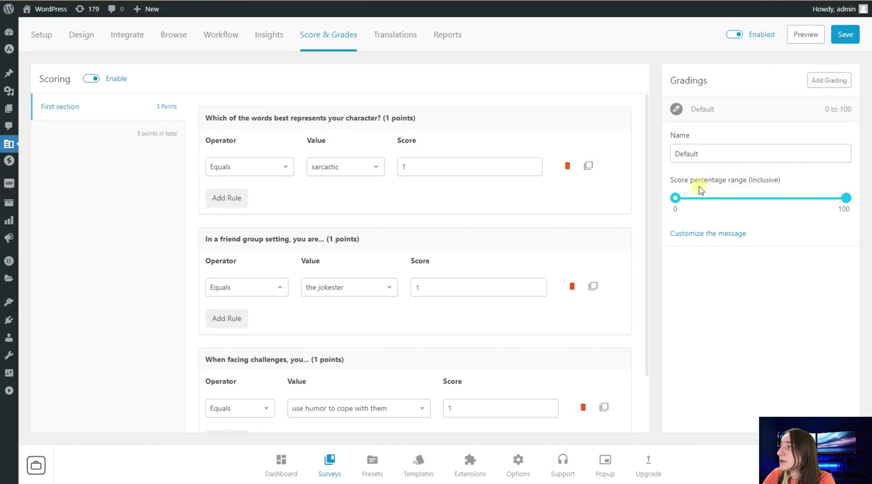
drag(682, 207, 756, 212)
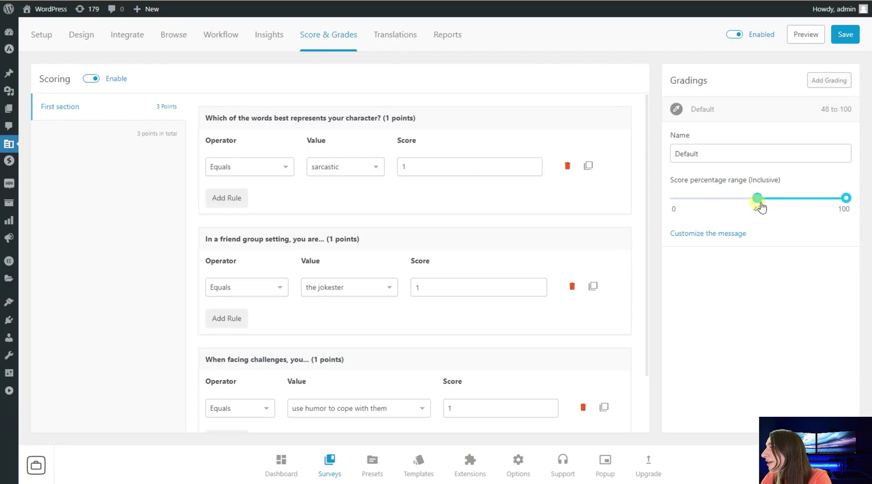
drag(761, 207, 771, 209)
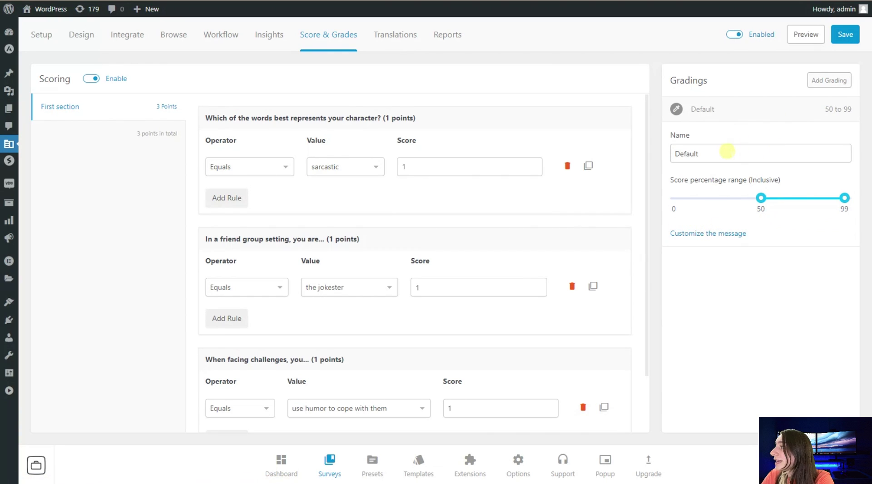
Add a second grading to the survey and save the changes.
click(826, 80)
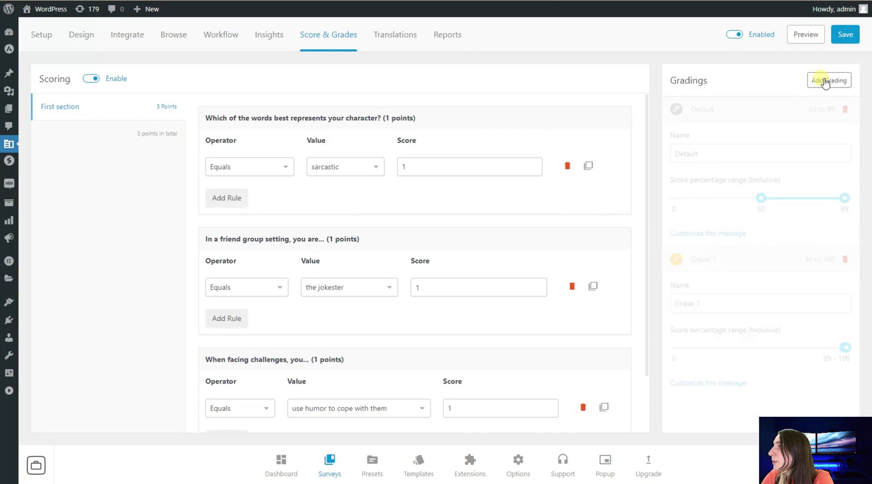
click(845, 35)
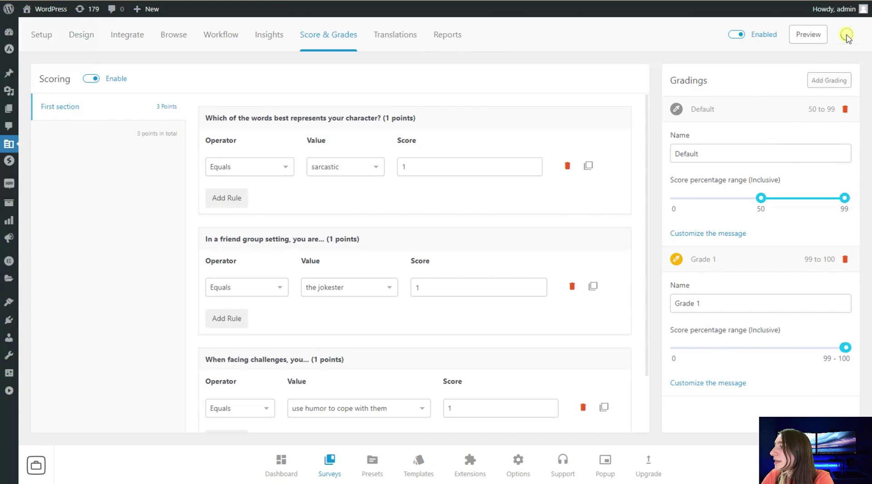
Open the Default grade's section in the survey setup and add an image block to it.
click(42, 35)
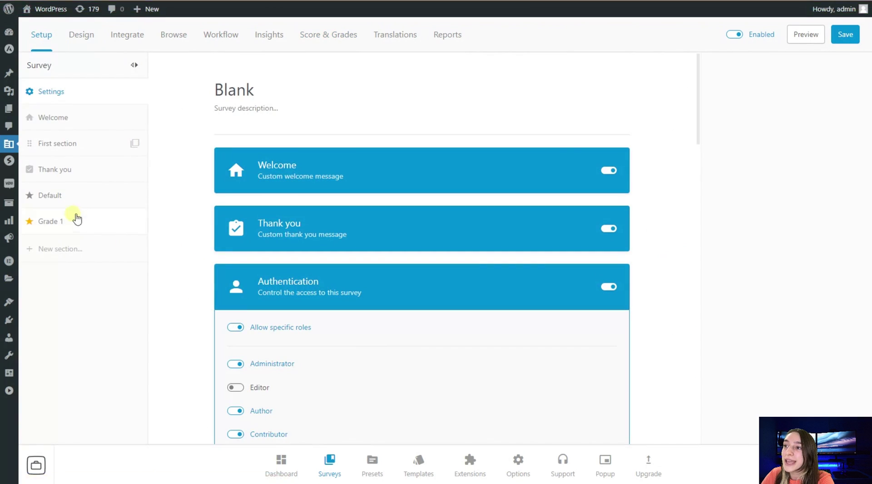
click(68, 205)
click(415, 118)
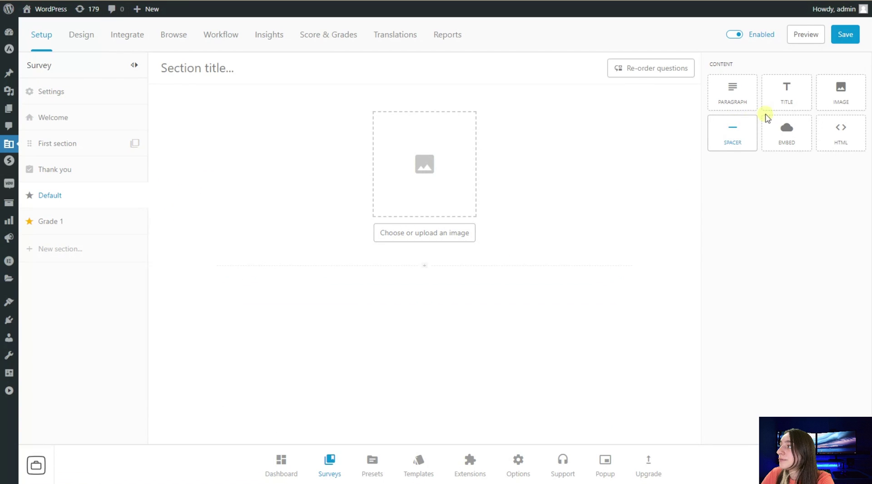
Set the image block in the Default grade's section to 1106070-sarcasmking.webp from the media library and save the survey.
drag(838, 113, 407, 247)
click(402, 235)
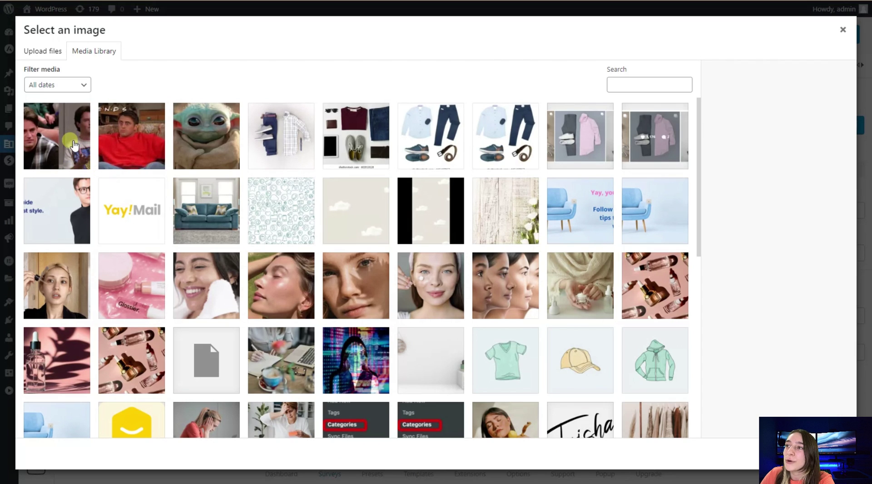
click(73, 144)
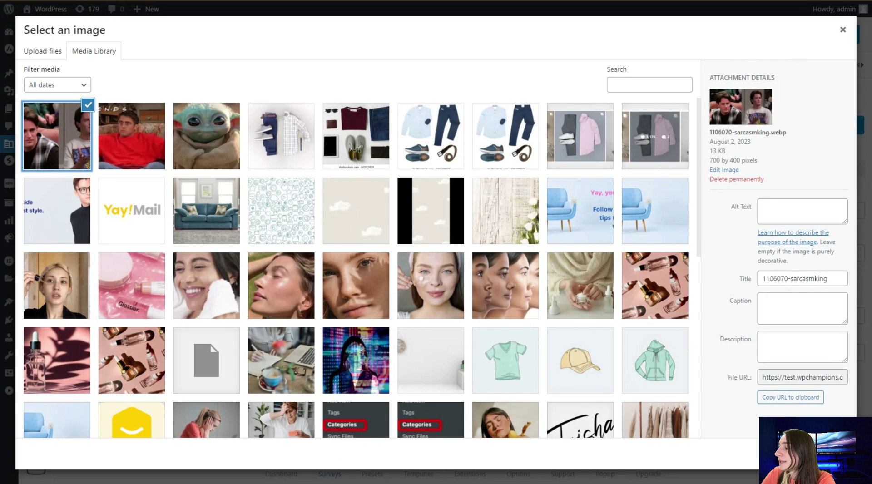
click(831, 454)
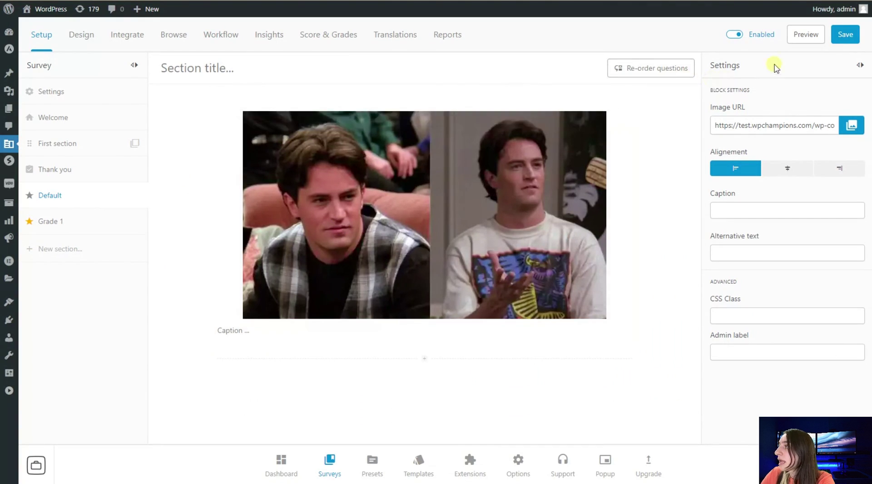
click(841, 38)
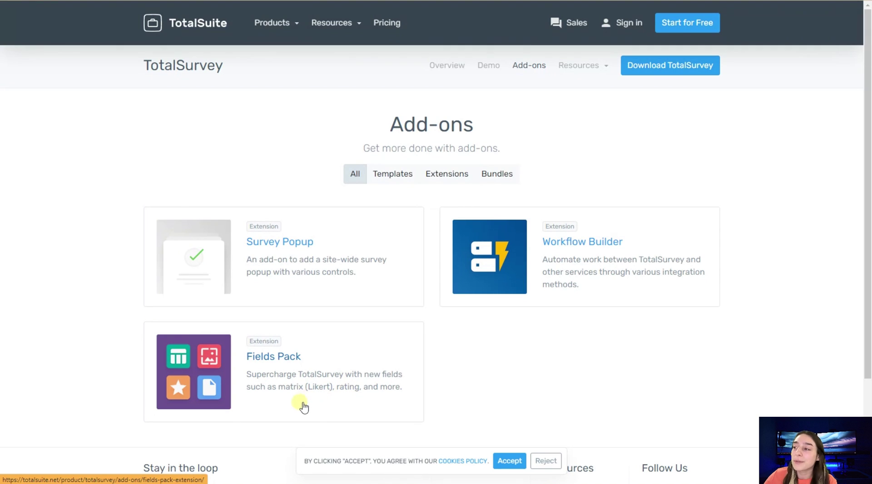
Review the plans on the TotalSuite website's pricing page, including the Business plan's features and the single-product Pro plans.
click(384, 28)
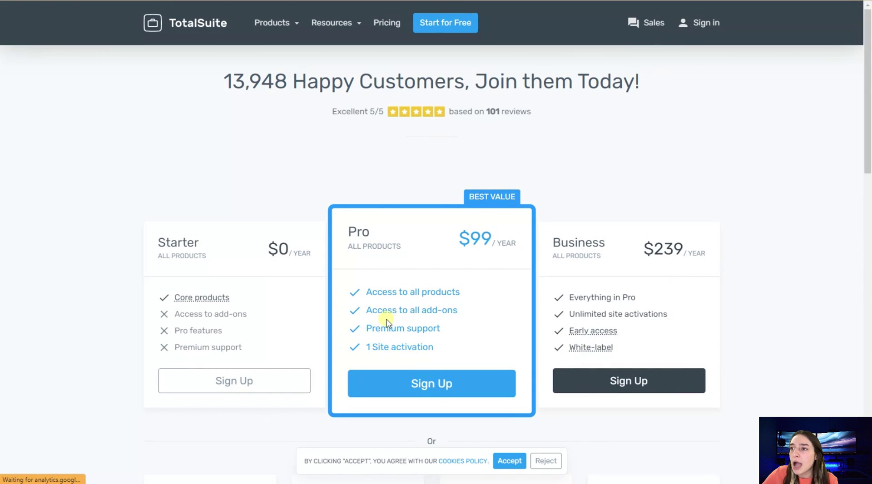
scroll(427, 267, down, 2)
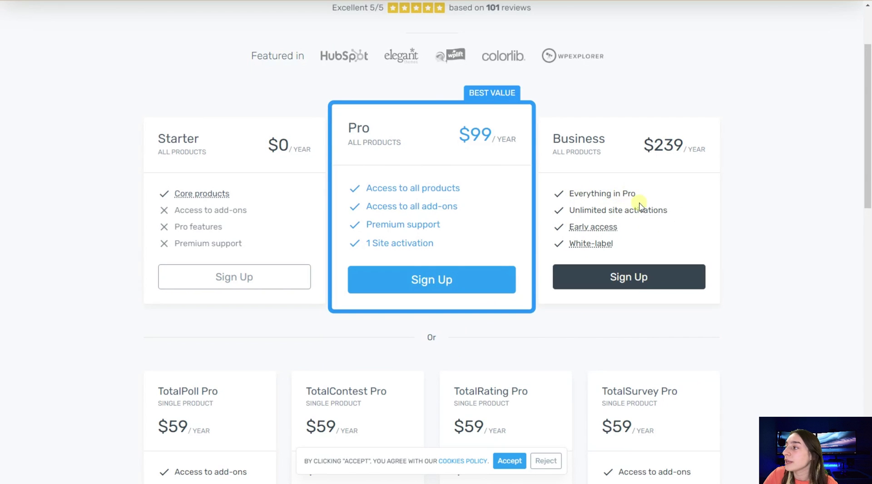
mouse_move(593, 228)
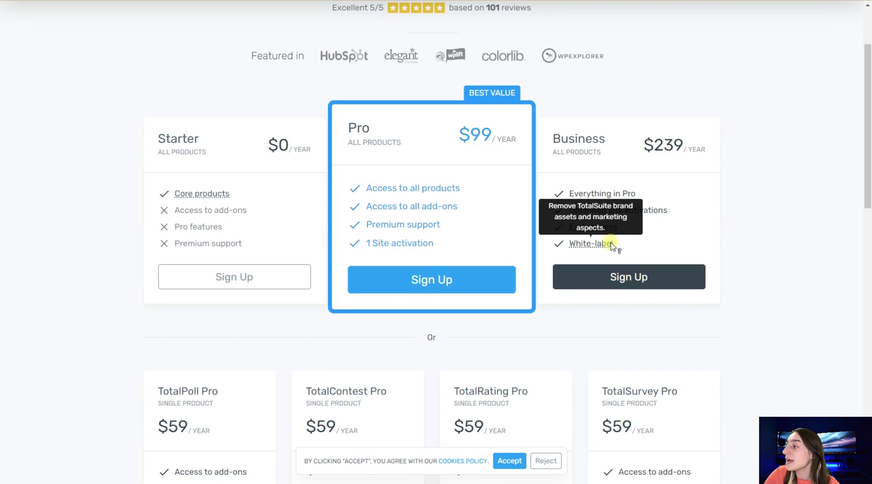
scroll(470, 299, down, 3)
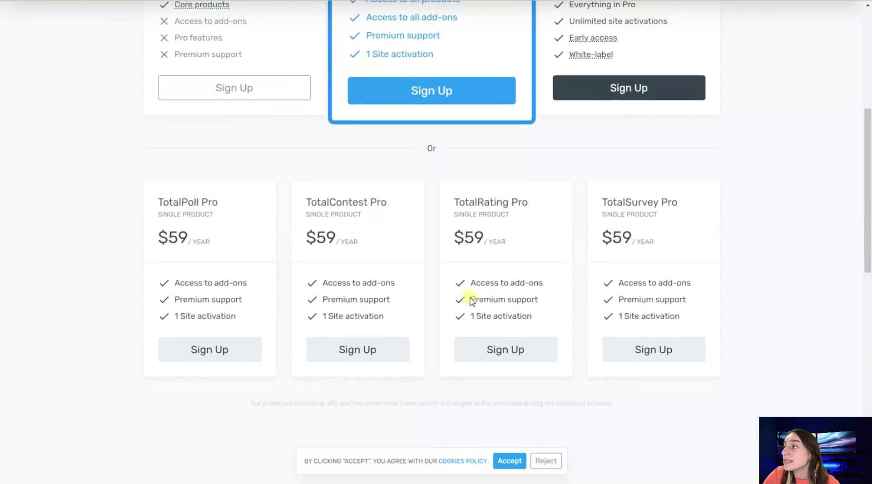
scroll(469, 298, up, 6)
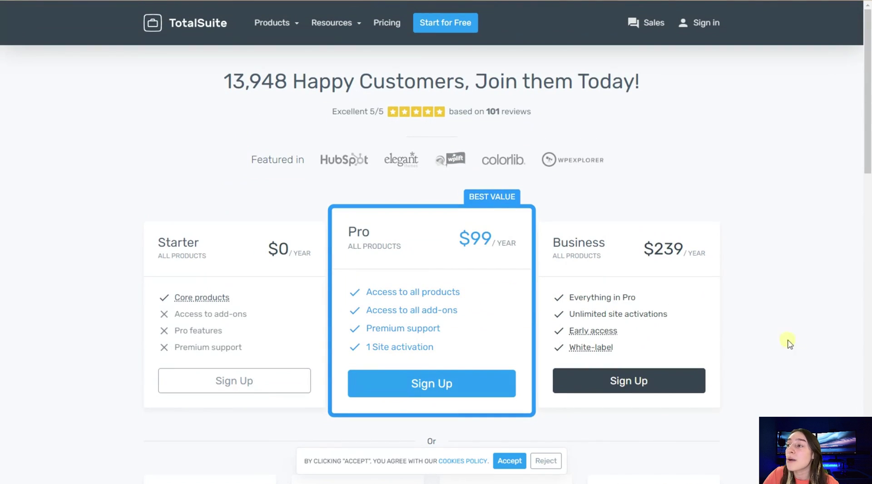
Open the TotalSuite documentation and look through the article list in its Surveys category.
click(341, 26)
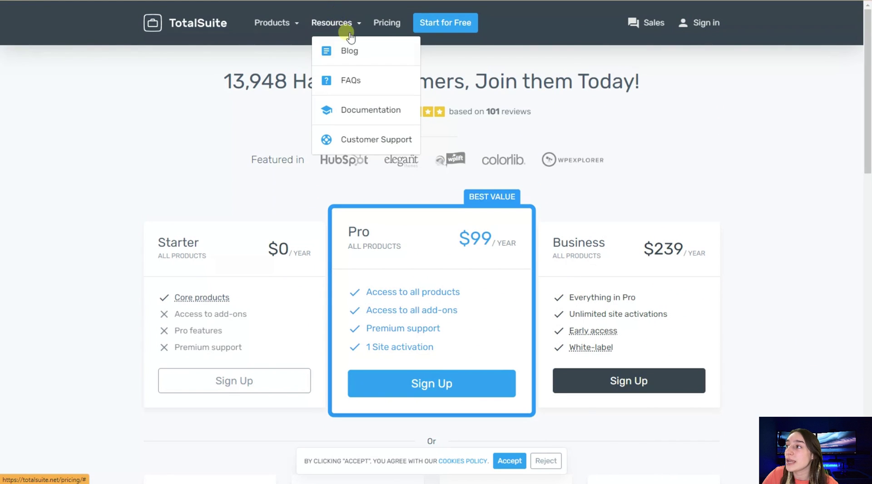
click(366, 118)
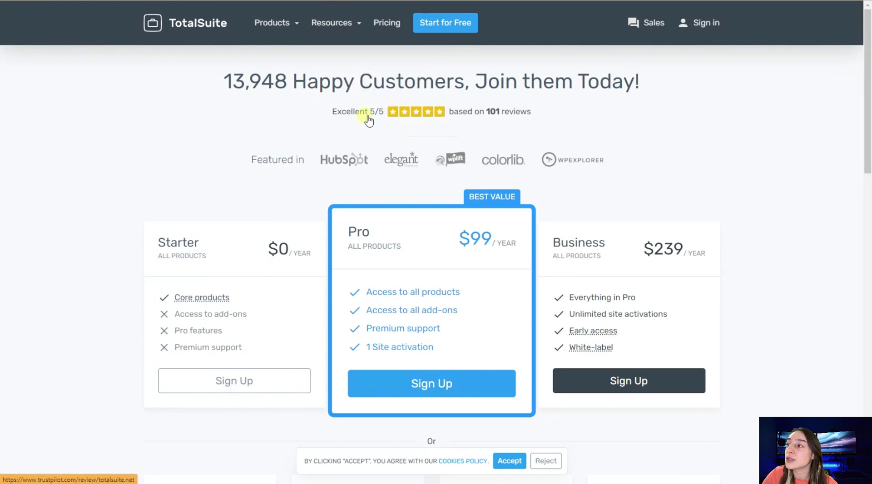
scroll(285, 190, down, 9)
scroll(285, 190, up, 9)
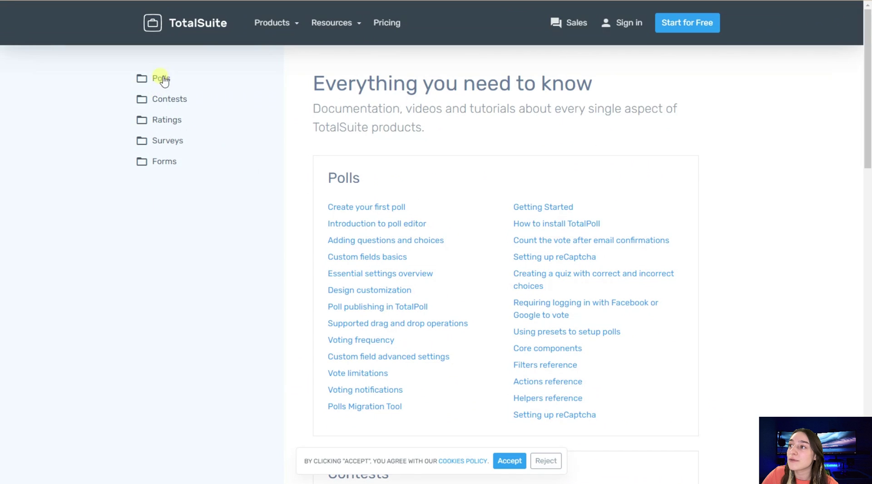
click(168, 140)
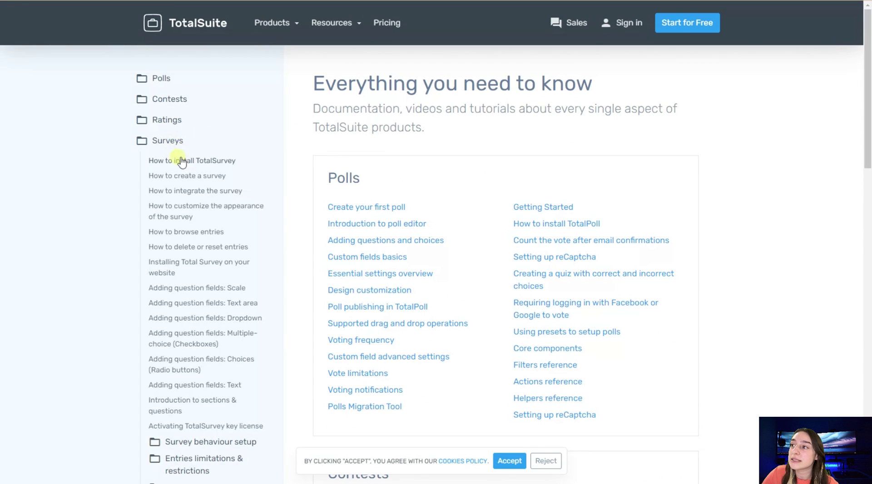
scroll(187, 259, down, 3)
scroll(224, 332, up, 3)
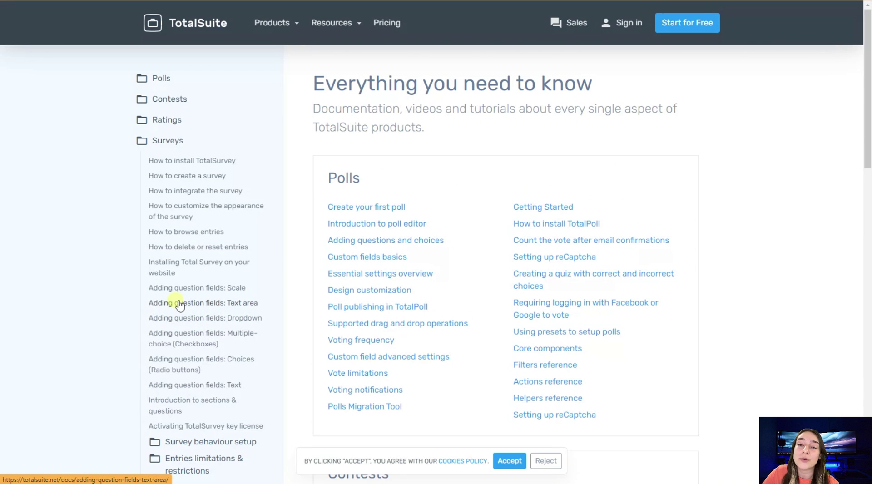
Browse the posts on the TotalSuite blog and open the customer support chat.
mouse_move(335, 20)
click(350, 51)
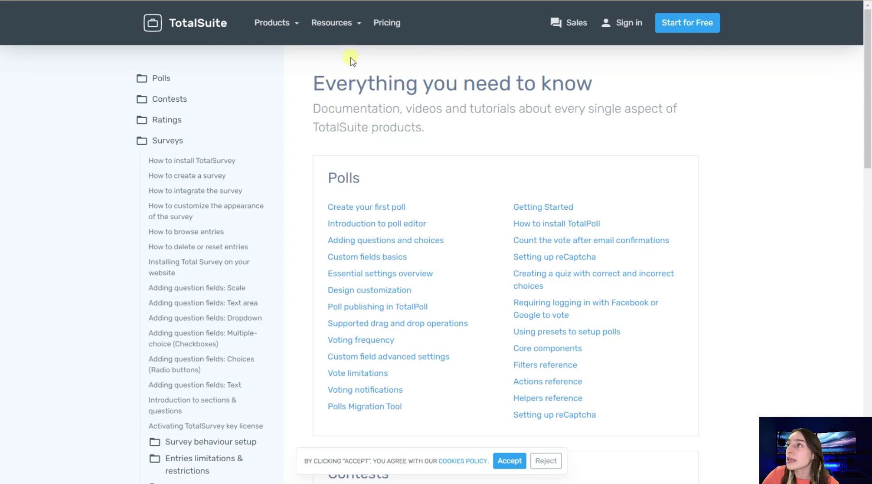
scroll(363, 264, down, 3)
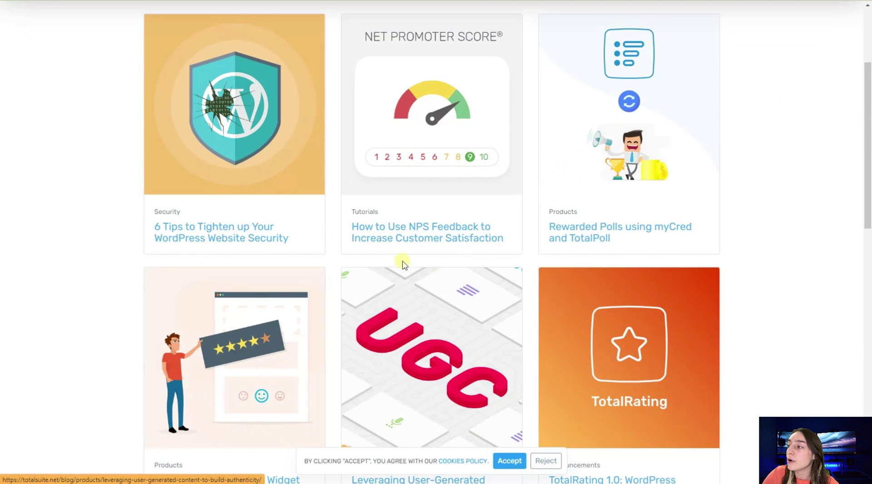
scroll(234, 270, down, 4)
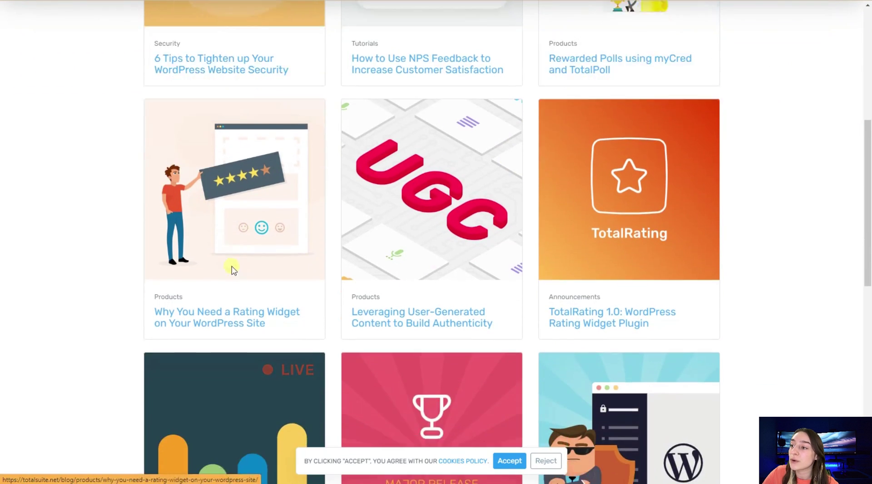
scroll(236, 273, down, 4)
scroll(244, 275, up, 12)
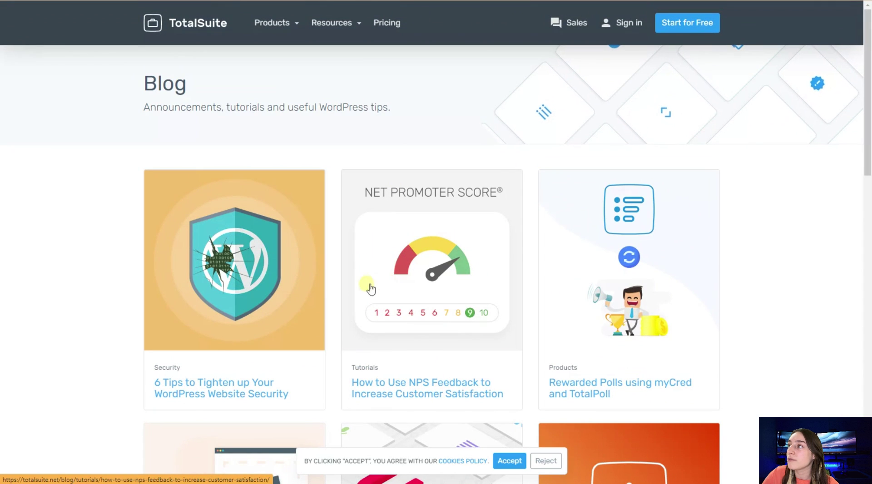
click(337, 23)
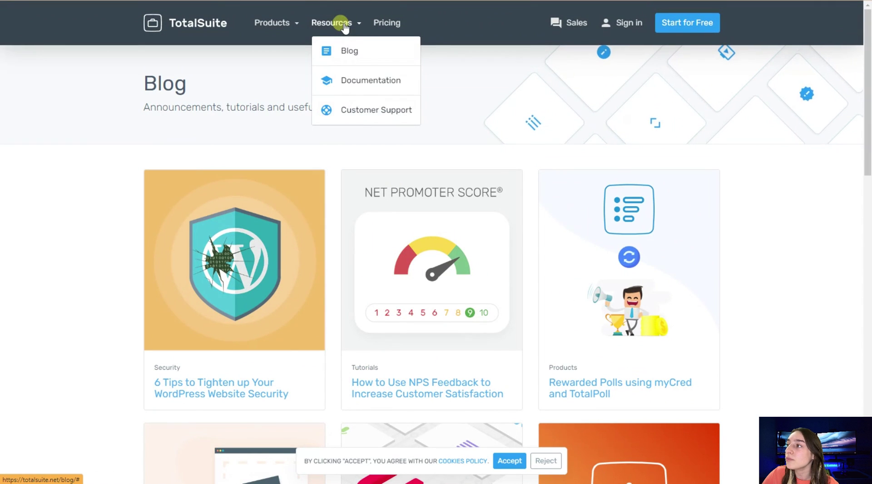
click(372, 117)
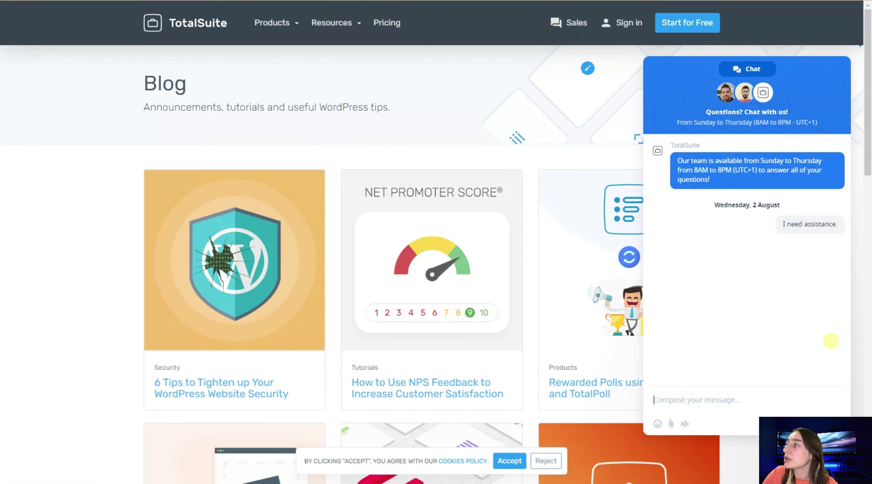